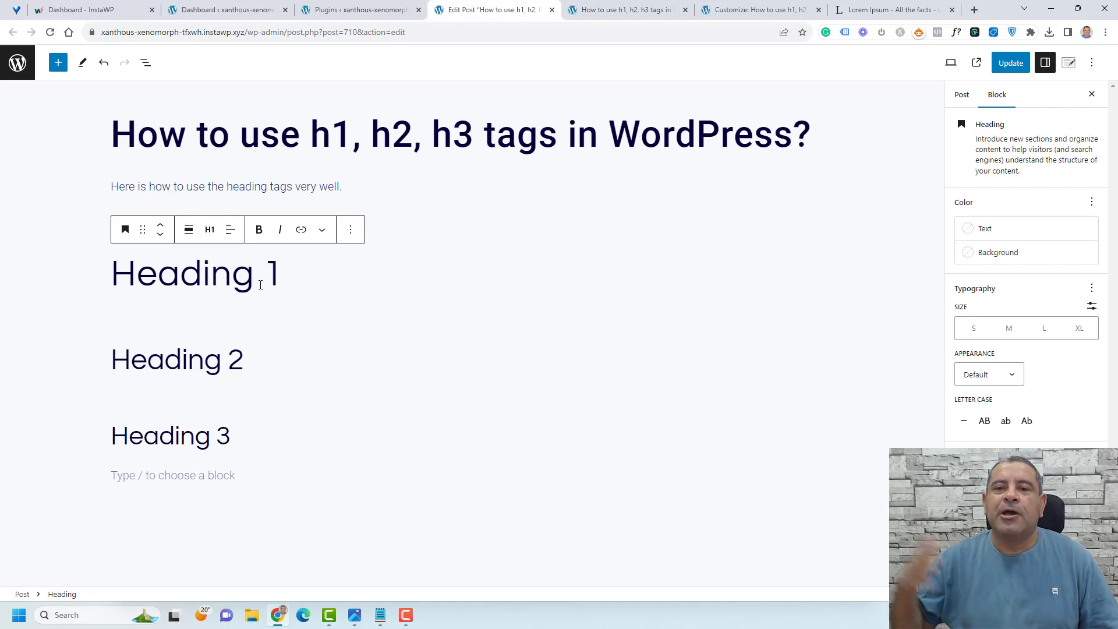
Bring up the example table-of-contents image in Photos from the taskbar.
click(354, 615)
scroll(533, 288, up, 1)
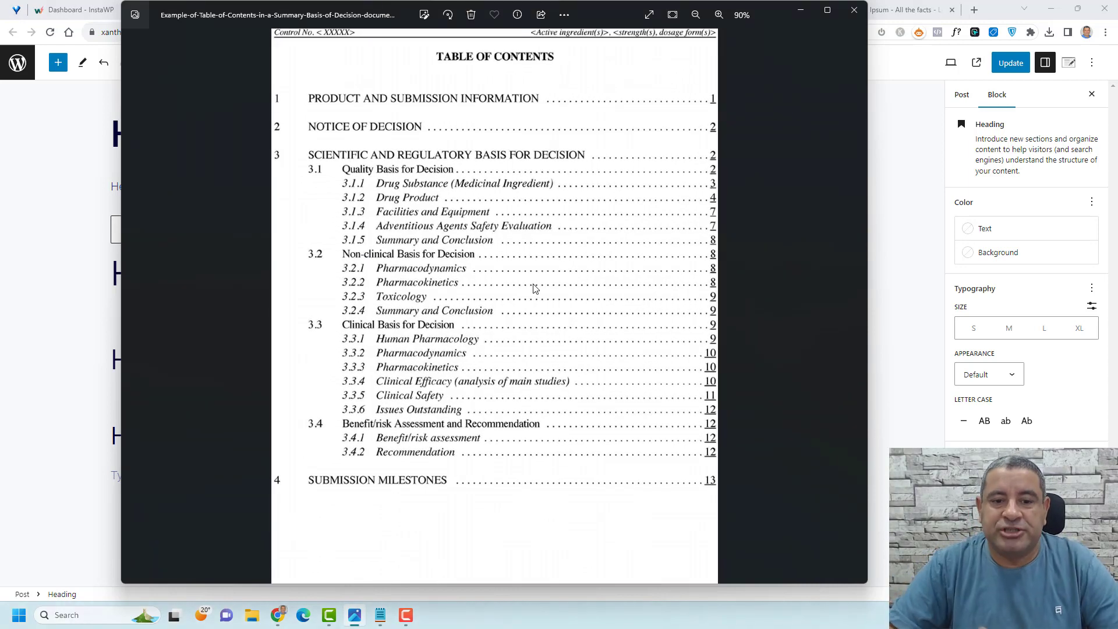
Zoom into the example image, bring its TABLE OF CONTENTS title into view, then close Photos.
scroll(535, 288, down, 1)
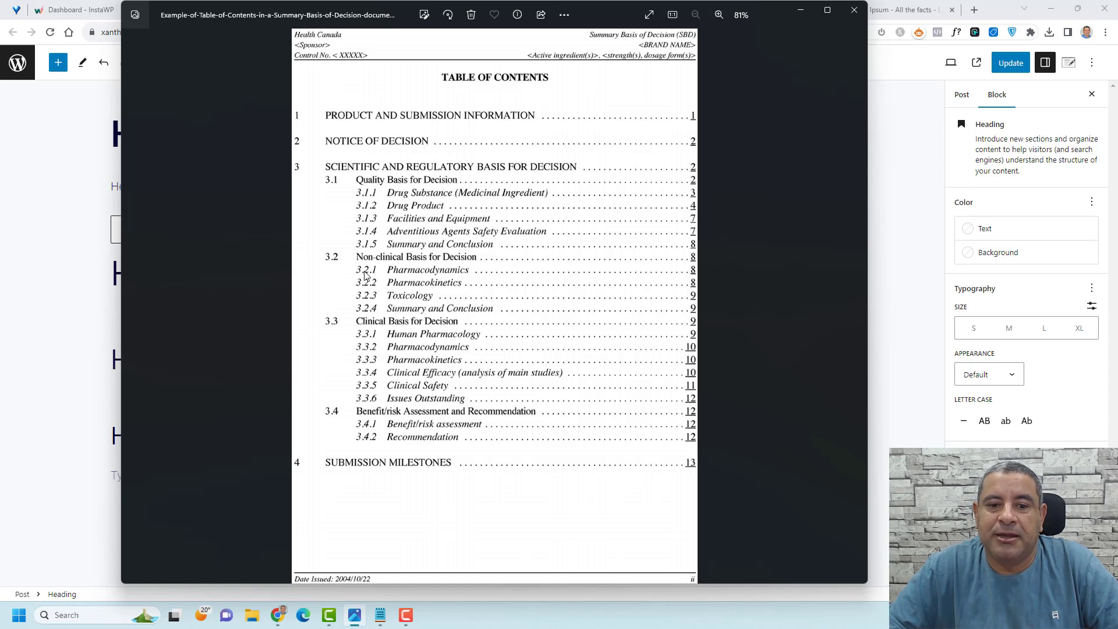
scroll(369, 264, up, 3)
drag(351, 272, 347, 313)
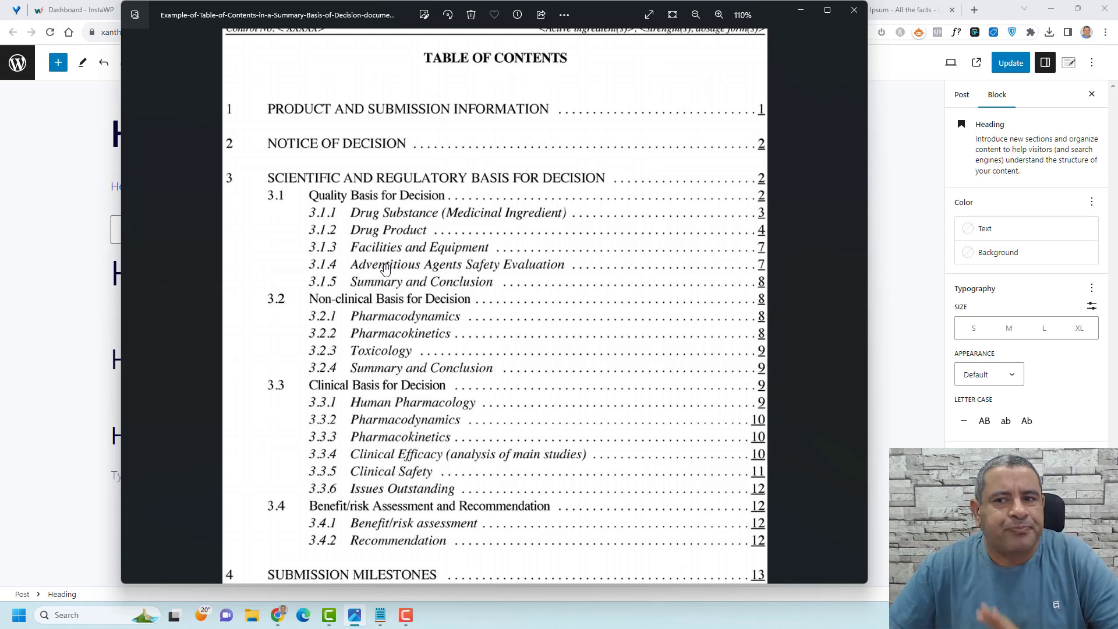
click(853, 12)
Update the post and open its View Post link in a new tab.
click(298, 135)
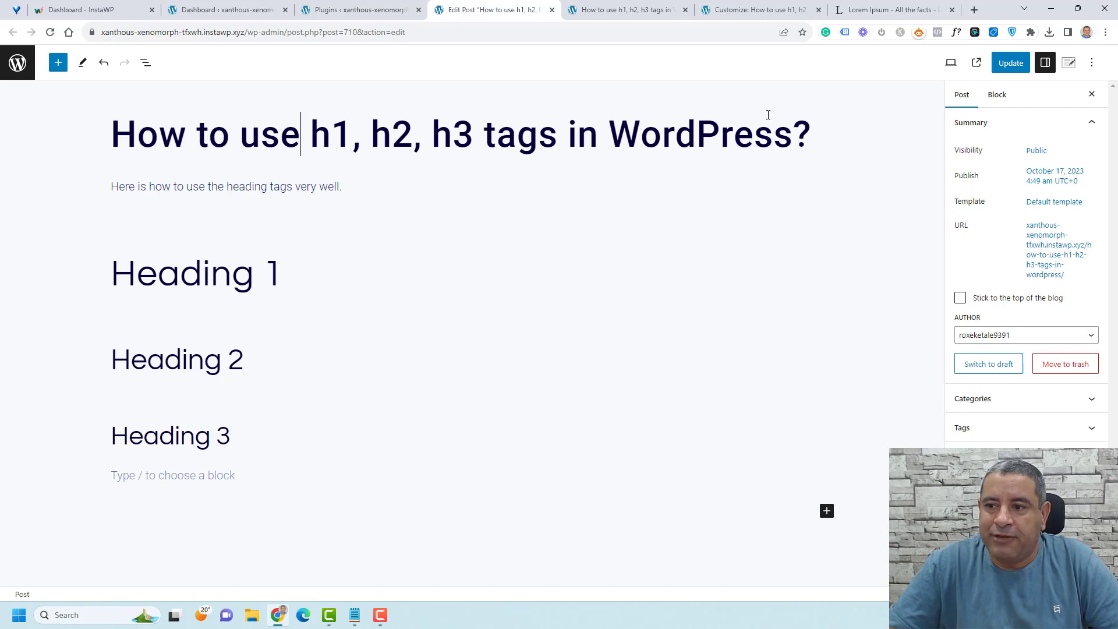
click(1011, 63)
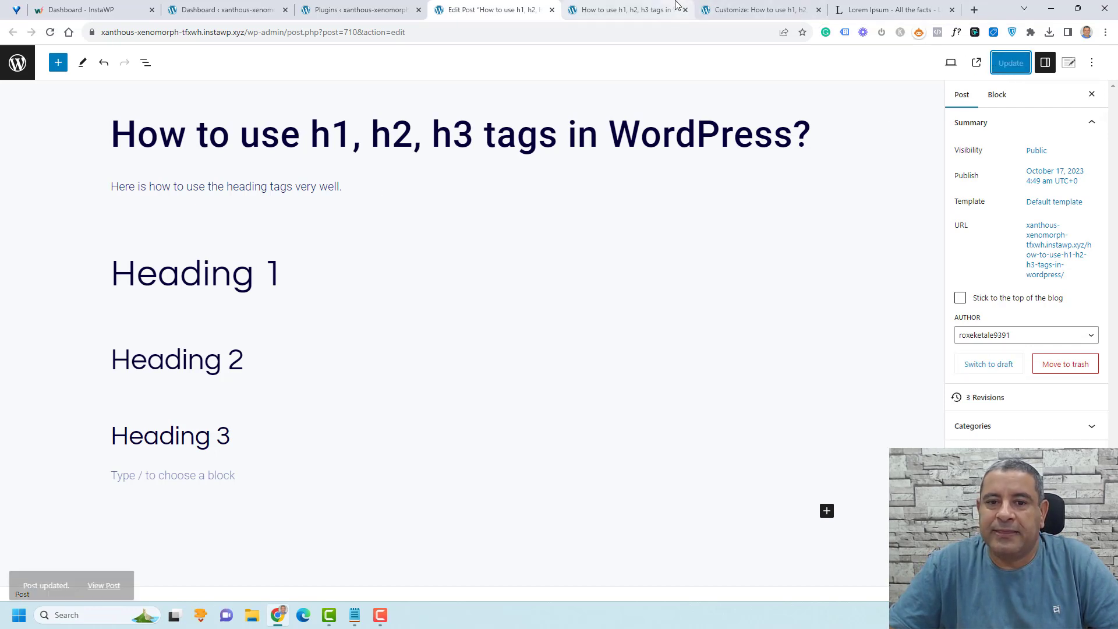
right_click(95, 563)
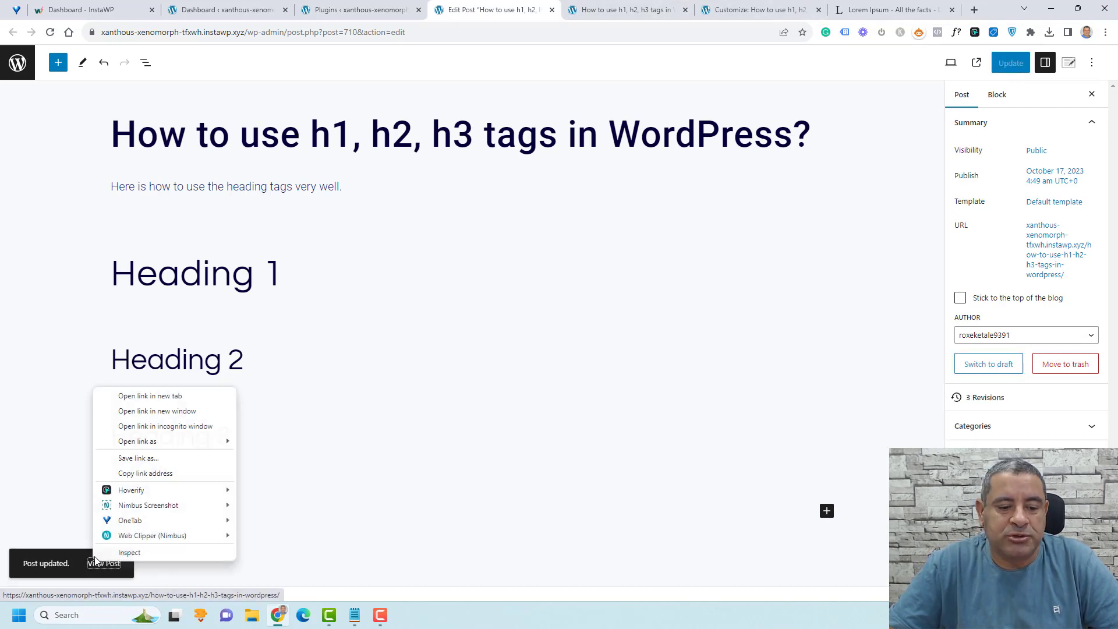
click(161, 395)
Check the post title on the live page, then go back to the editor.
click(547, 10)
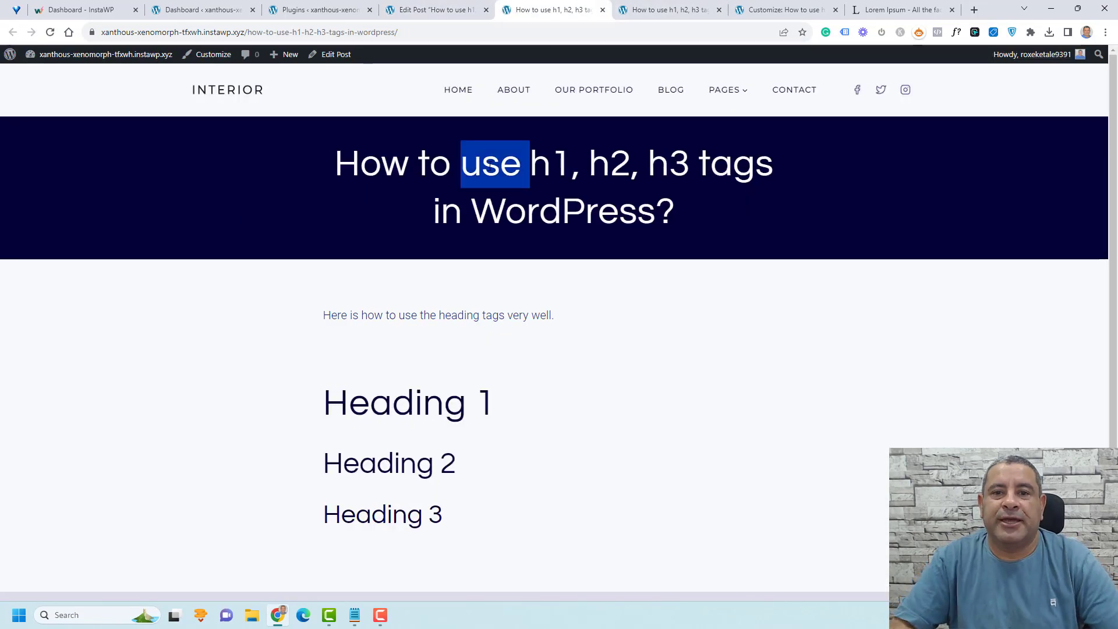
triple_click(490, 167)
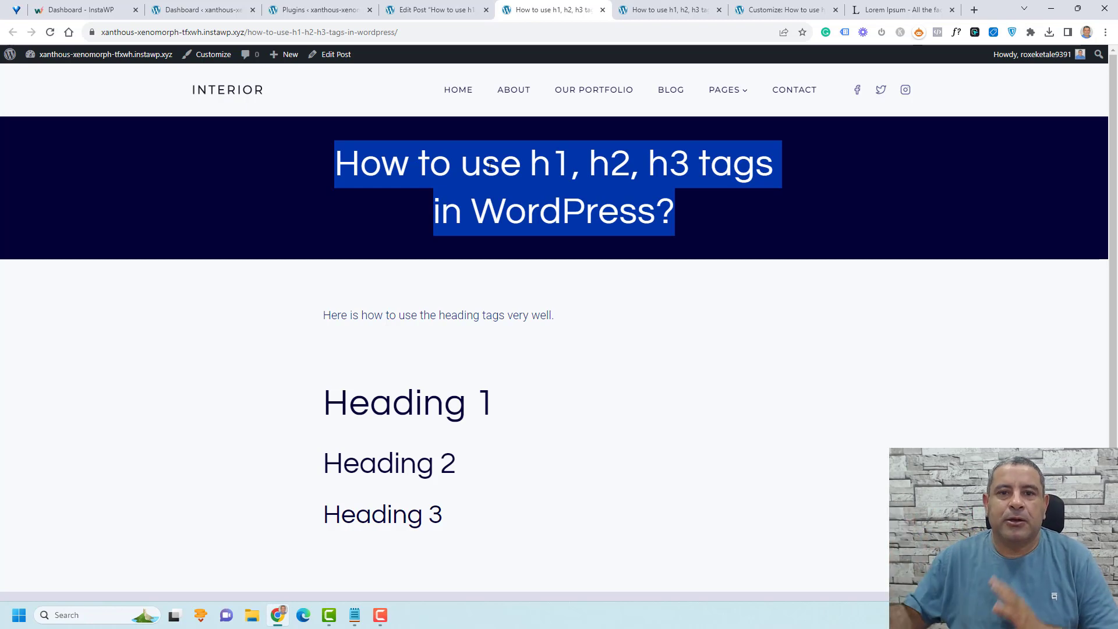
click(433, 10)
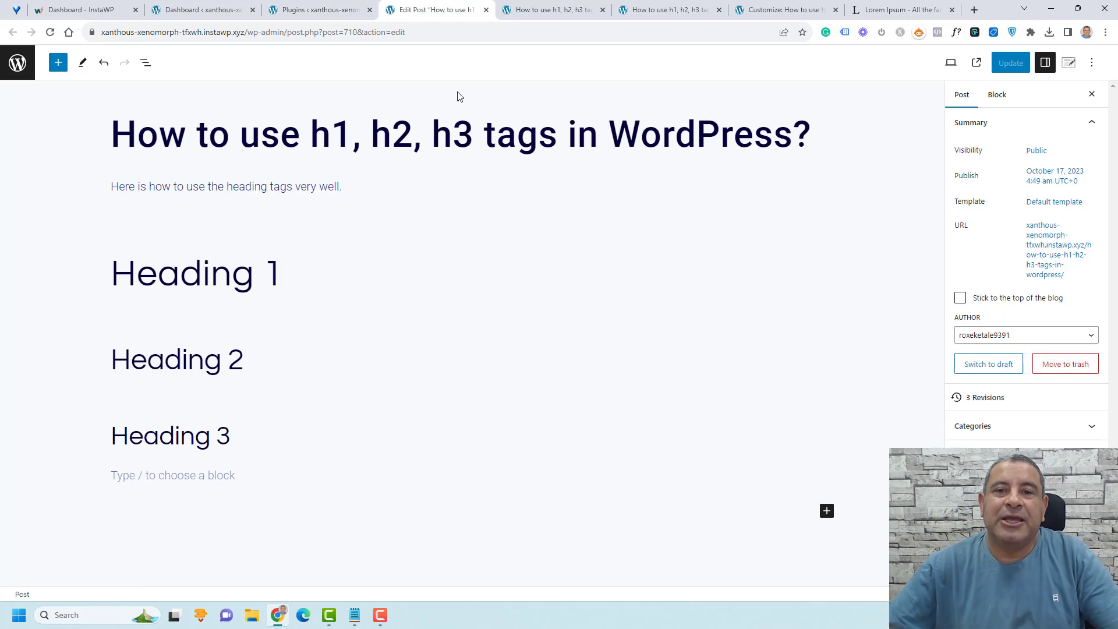
Confirm Heading 2 is H2 and Heading 3 is H3, then view the published post.
click(182, 359)
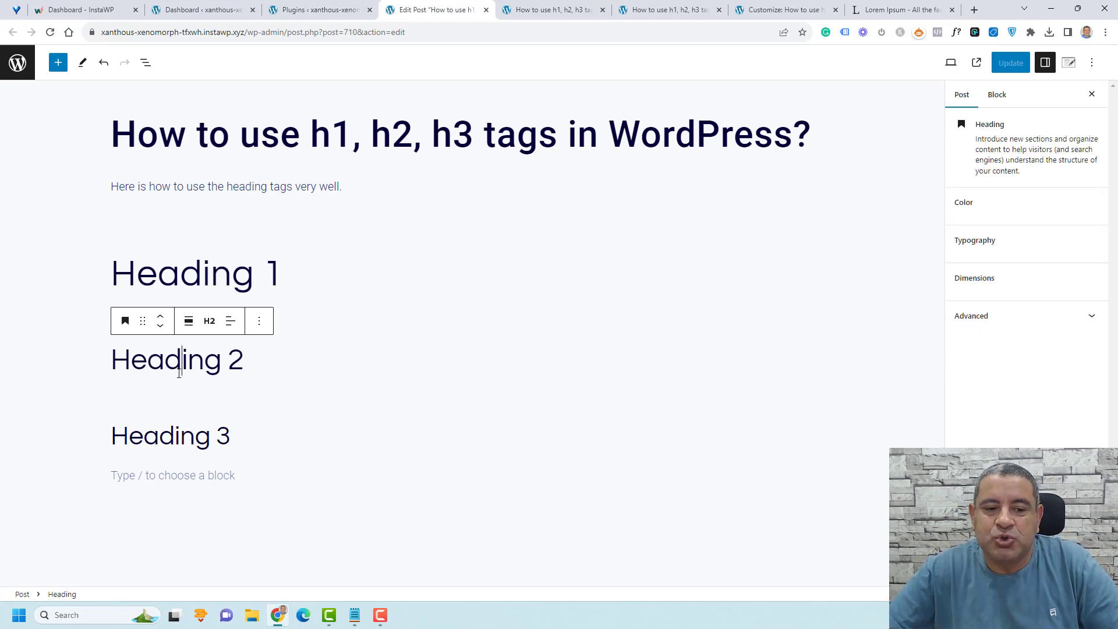
click(194, 435)
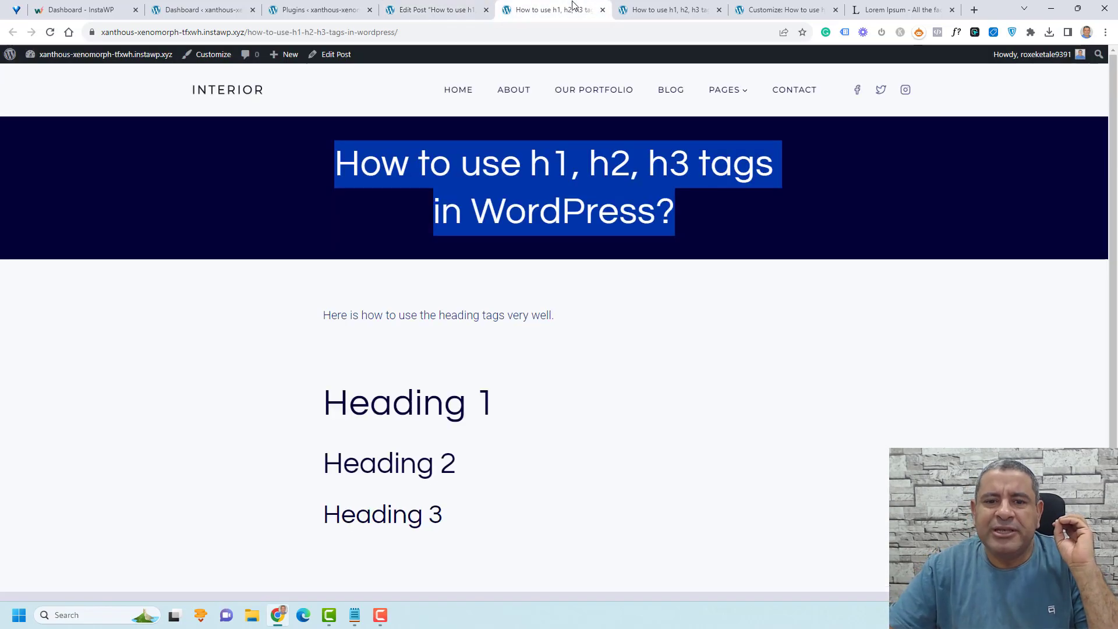
click(576, 9)
click(537, 202)
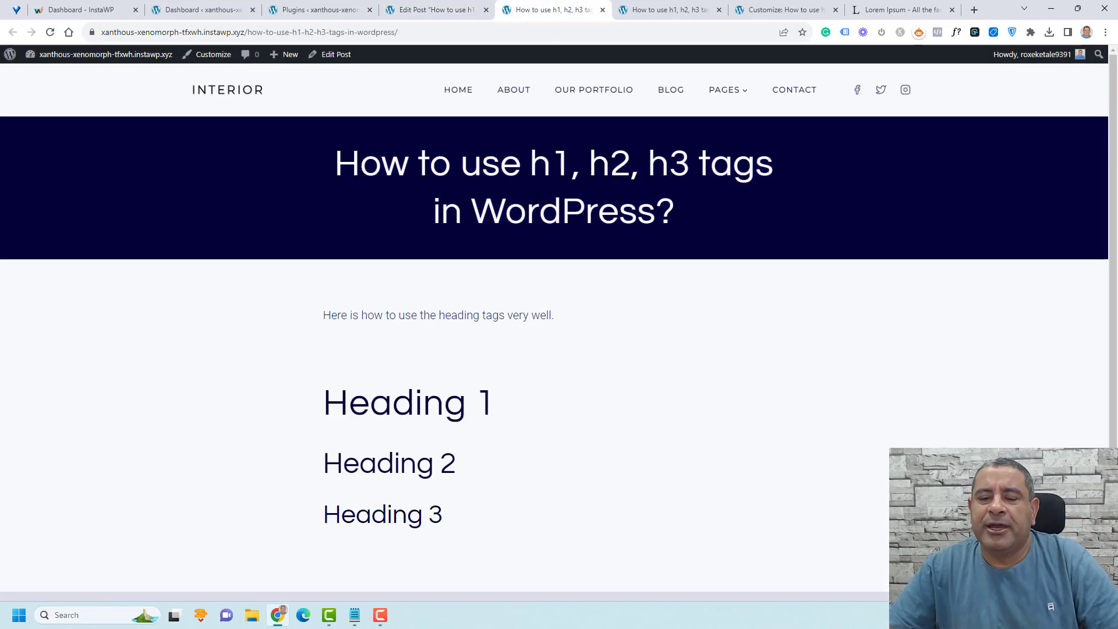
Set the theme's Post Title option to Disable in the post settings.
triple_click(486, 174)
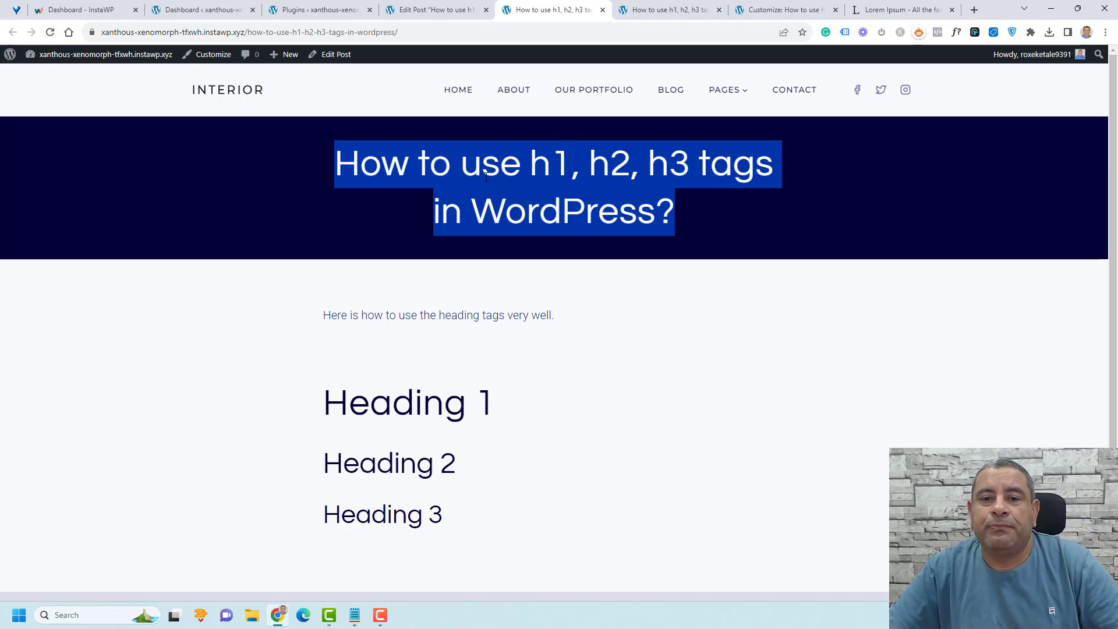
click(437, 9)
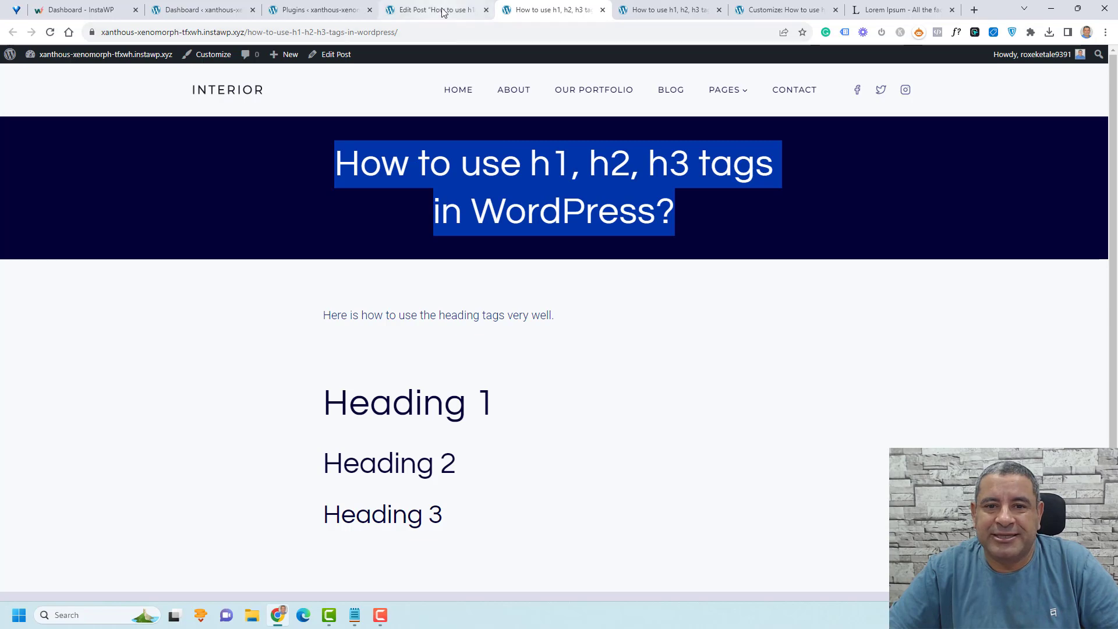
click(242, 259)
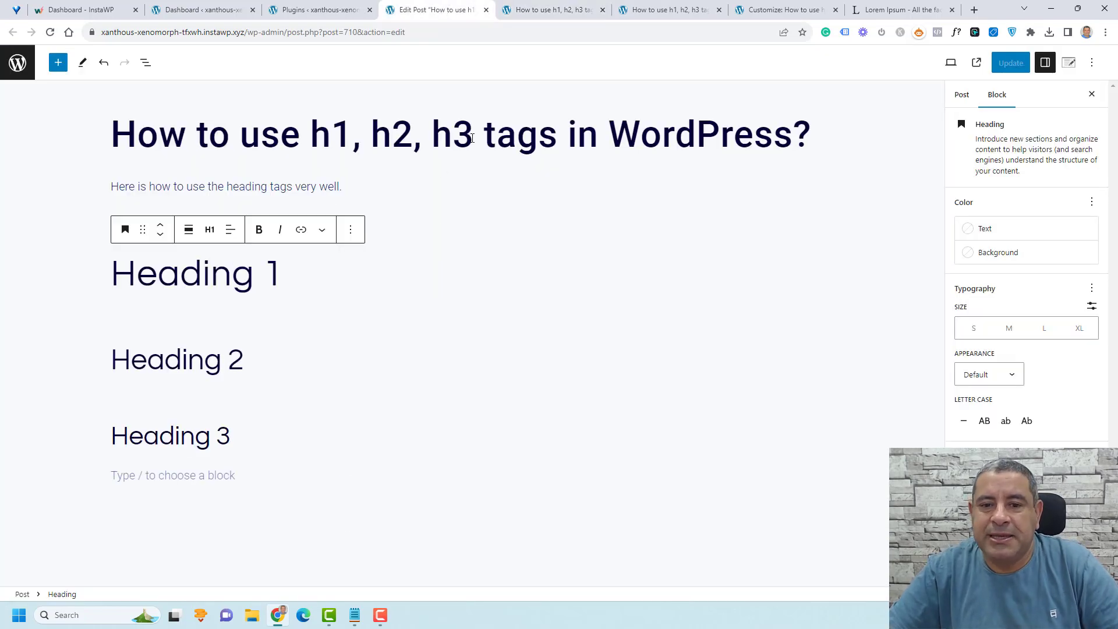
click(962, 94)
click(1069, 66)
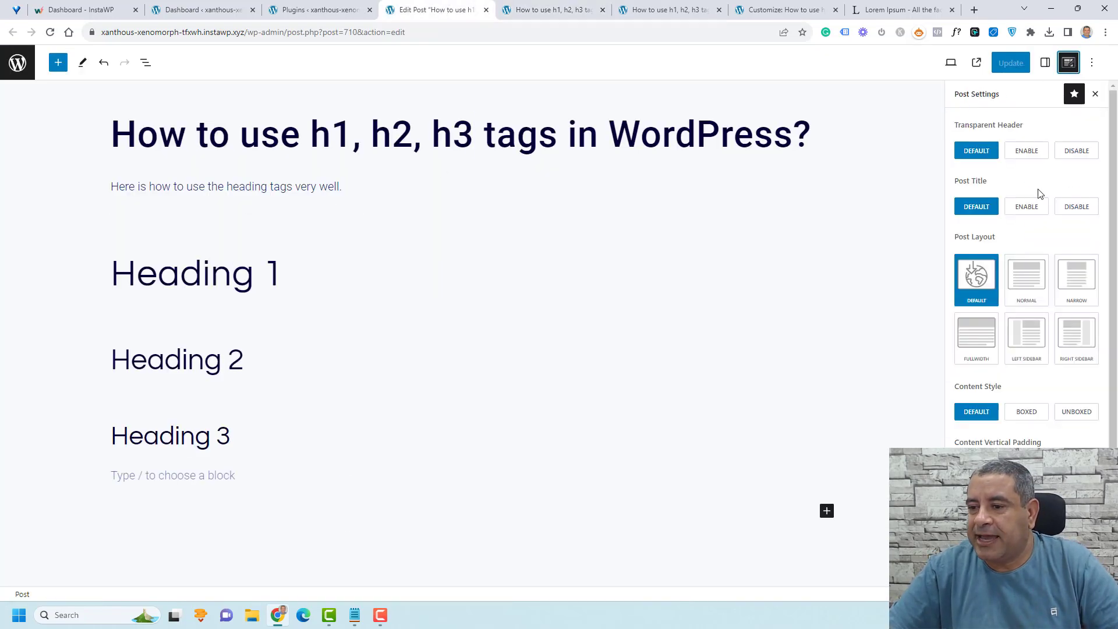
click(1066, 211)
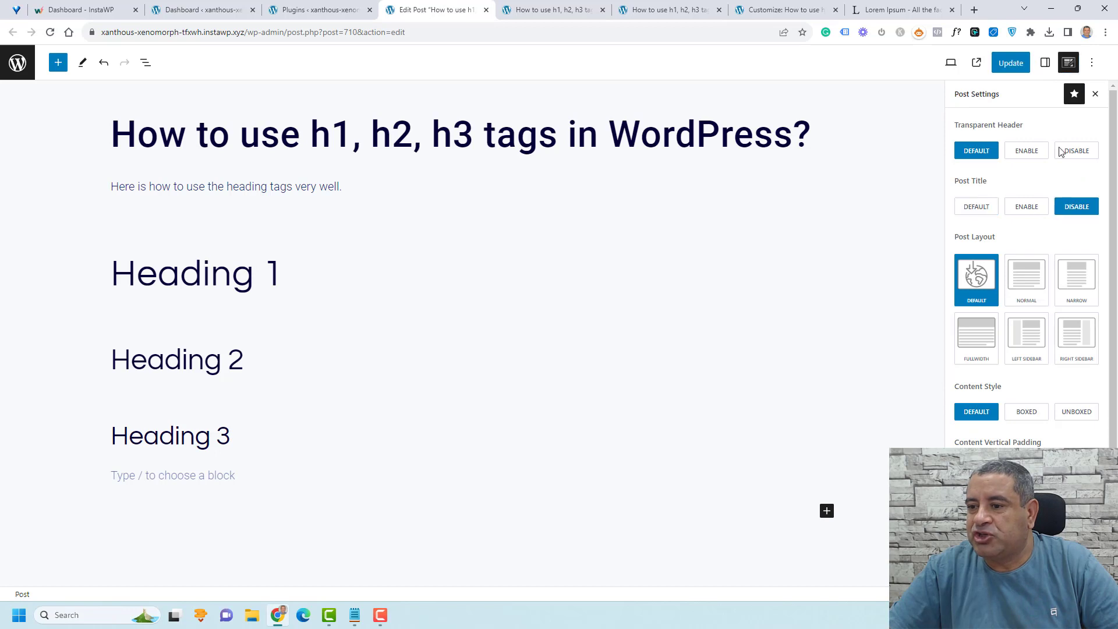
Update the post and reload the live page to confirm the title banner is gone.
click(1010, 63)
click(547, 9)
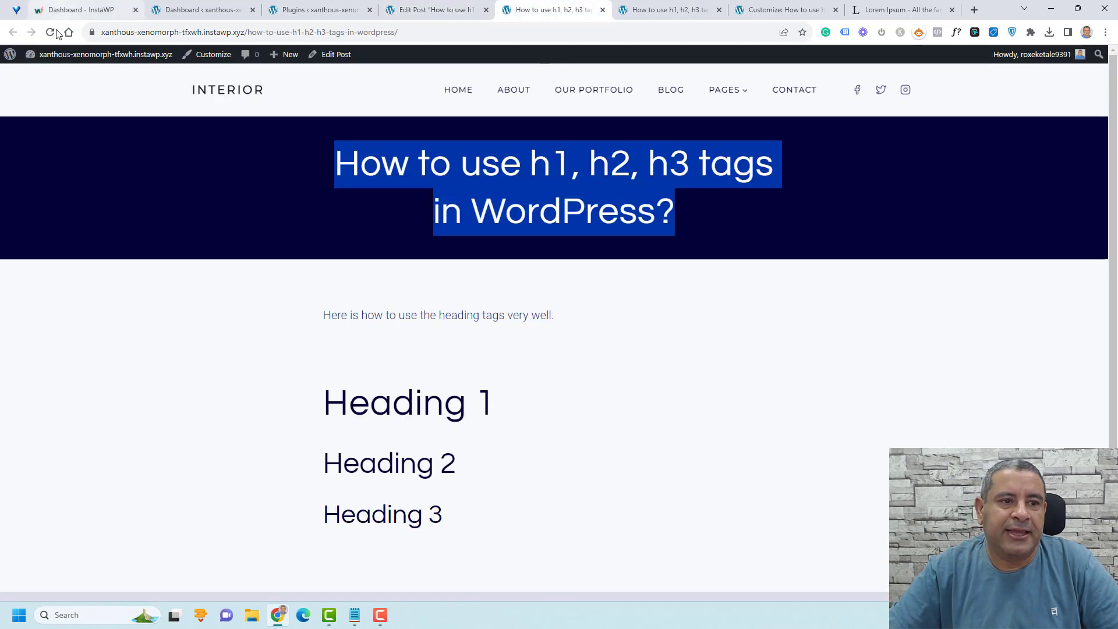
key(F5)
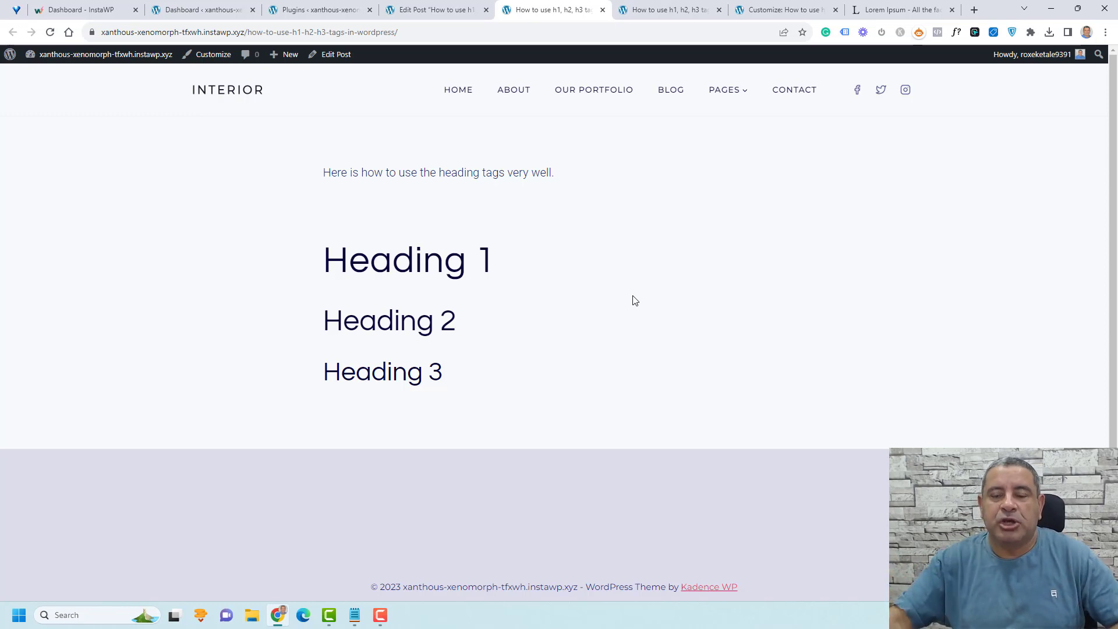
Copy the post title and paste it over the intro paragraph.
click(447, 5)
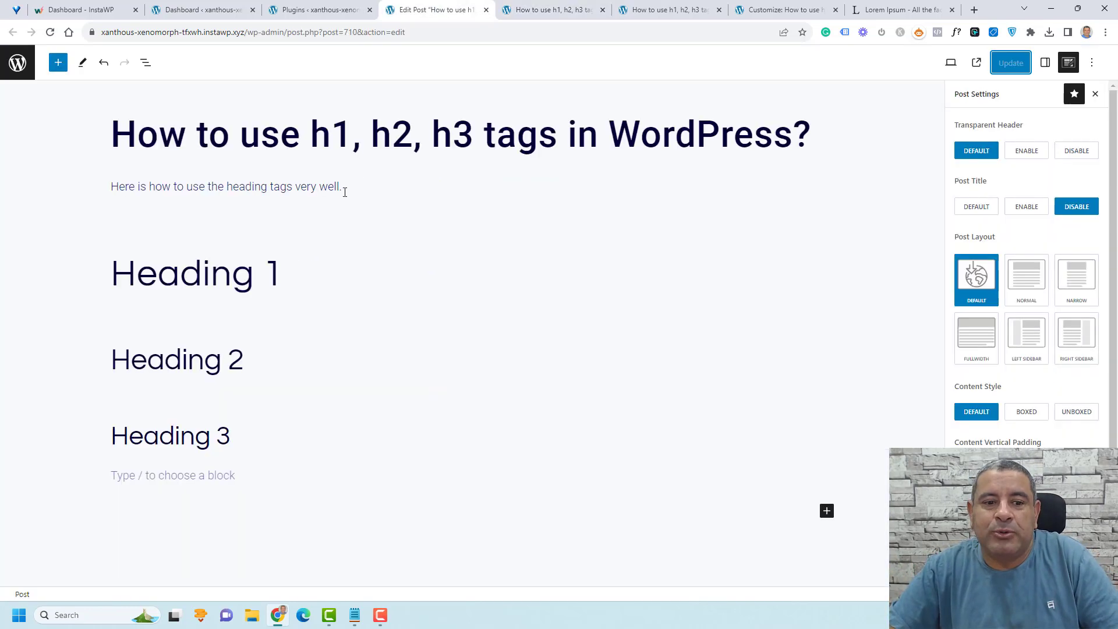
double_click(251, 187)
click(344, 133)
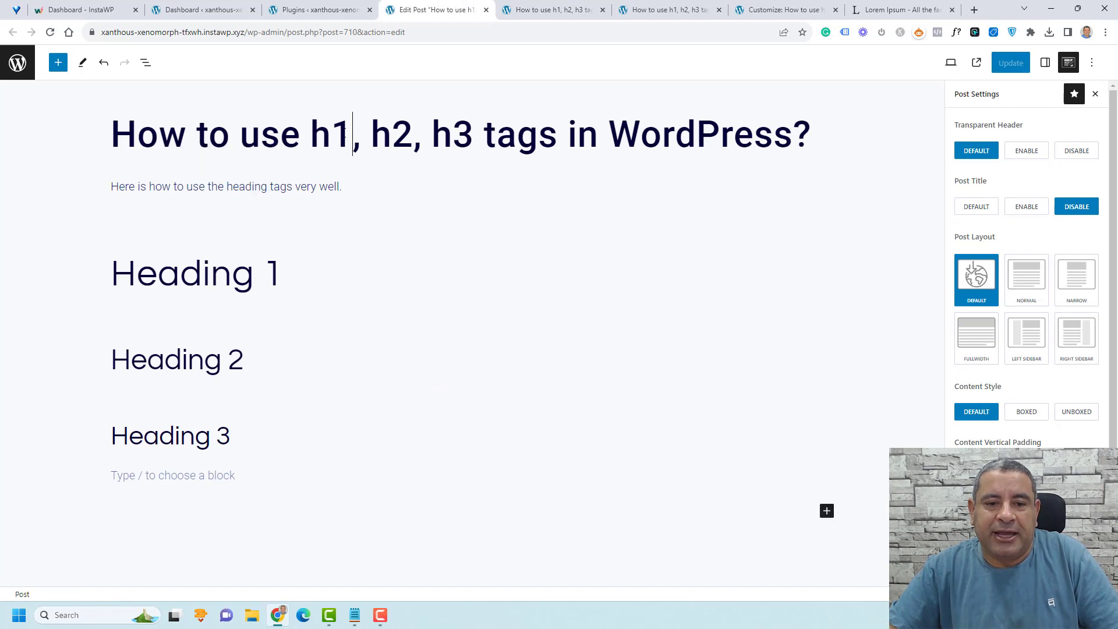
key(ctrl+a)
key(ctrl+c)
triple_click(265, 189)
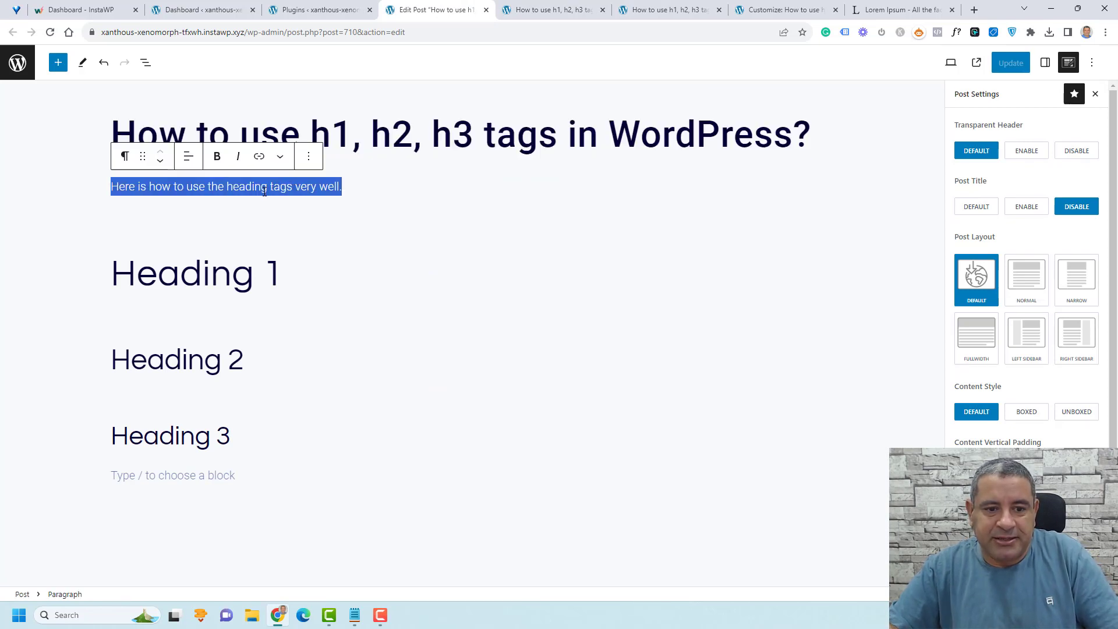
key(ctrl+v)
Transform the pasted title line into an H1 heading.
click(260, 188)
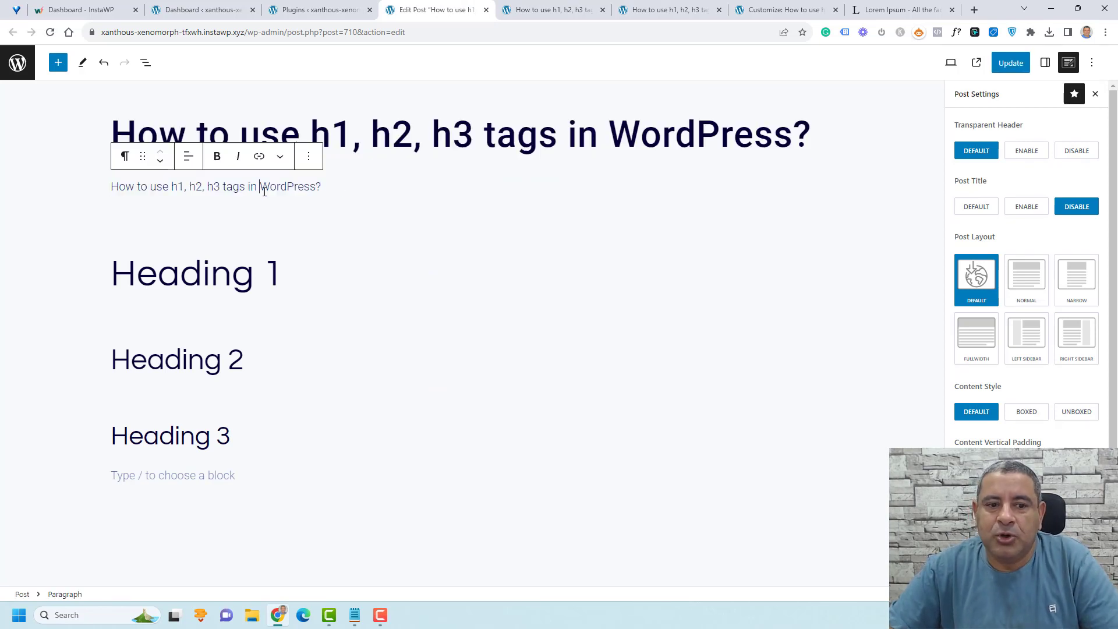
click(124, 156)
click(170, 220)
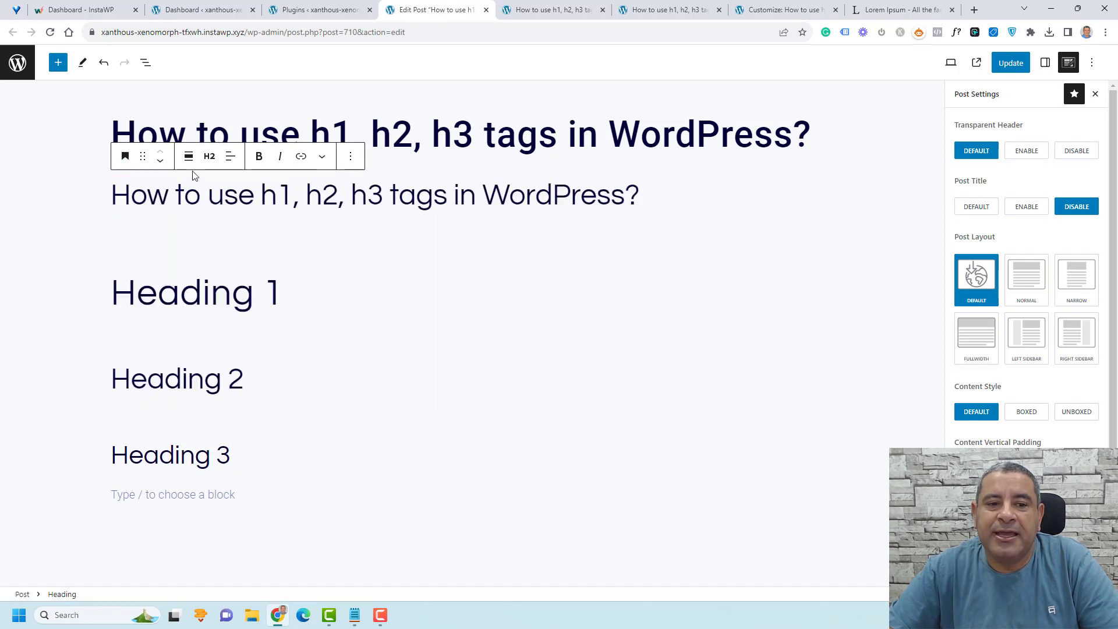
click(209, 156)
click(215, 193)
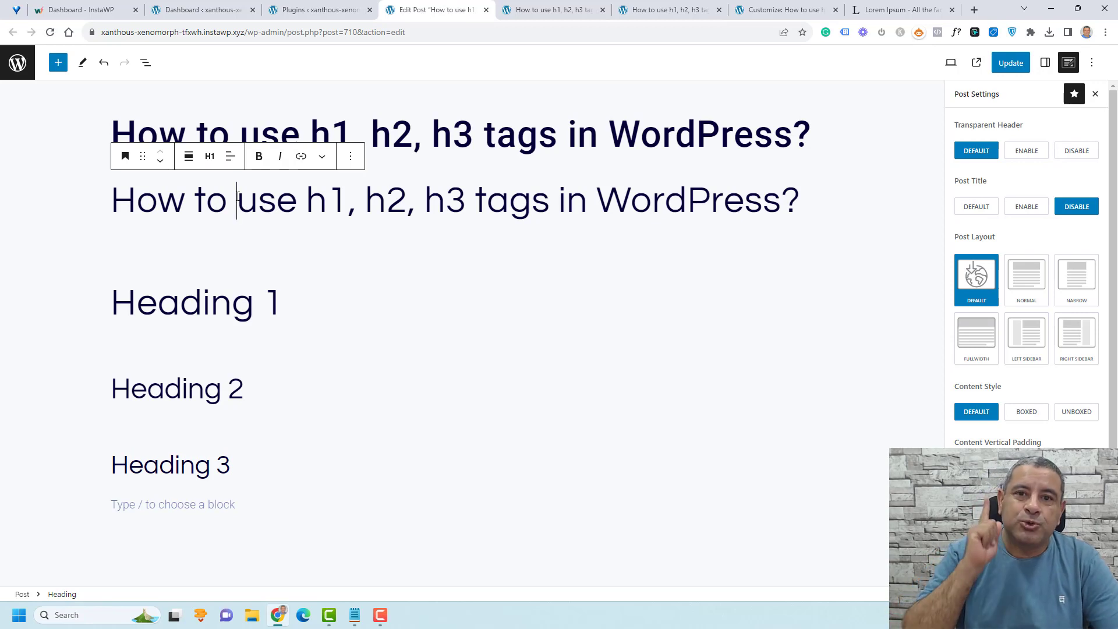
Delete the old Heading 1 block.
click(247, 306)
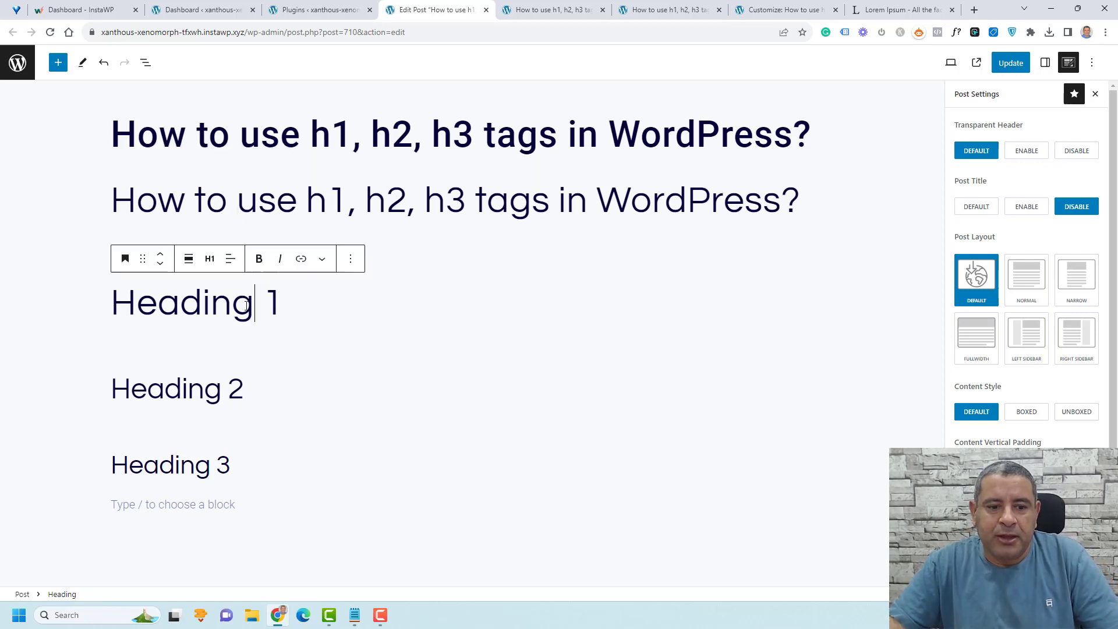
click(352, 260)
click(375, 560)
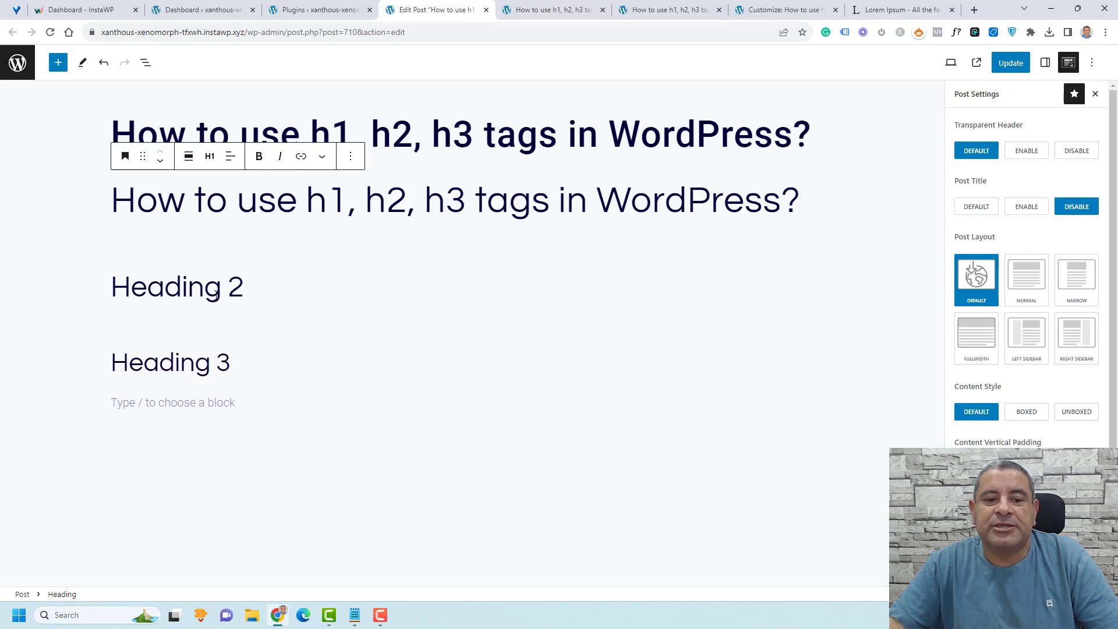
click(216, 291)
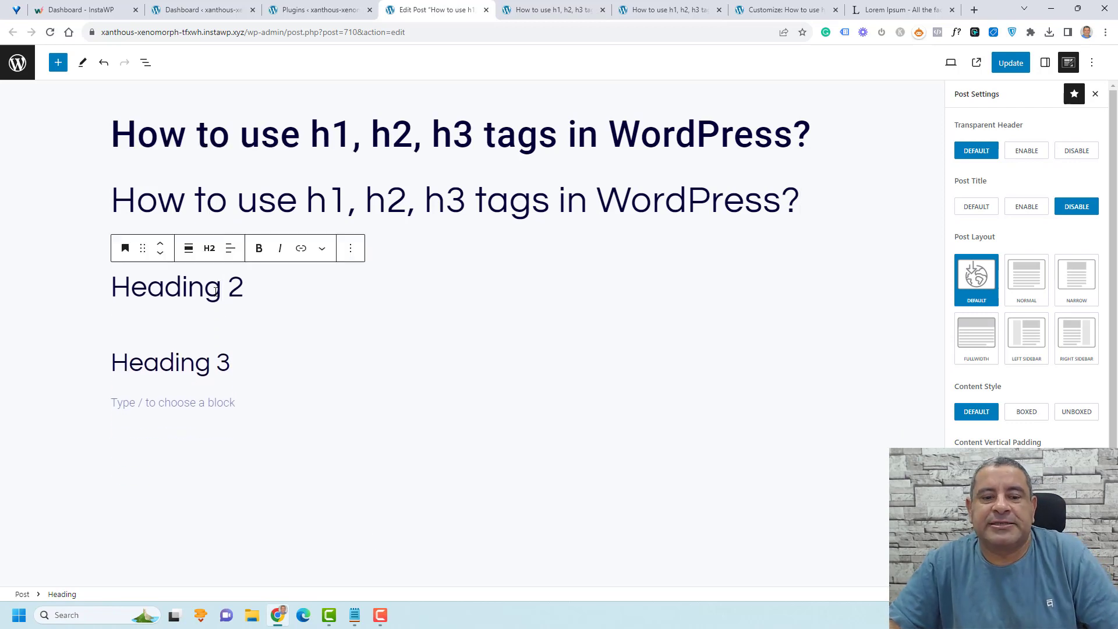
Rewrite Heading 2 as 'Subtitle for my post', keeping it at H2.
triple_click(216, 292)
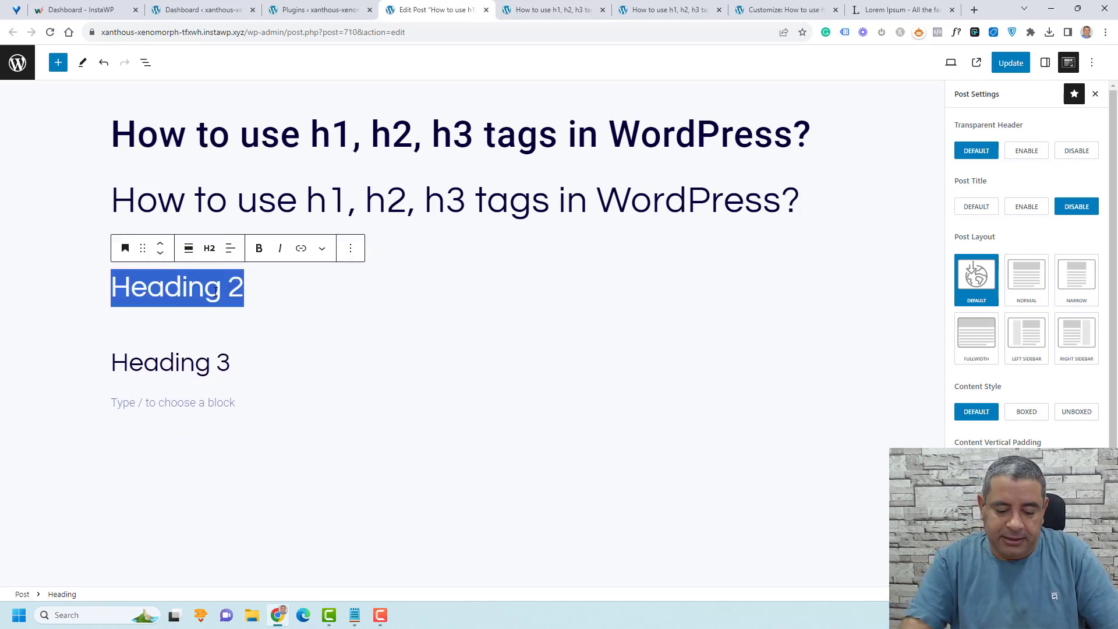
text(Subtitle)
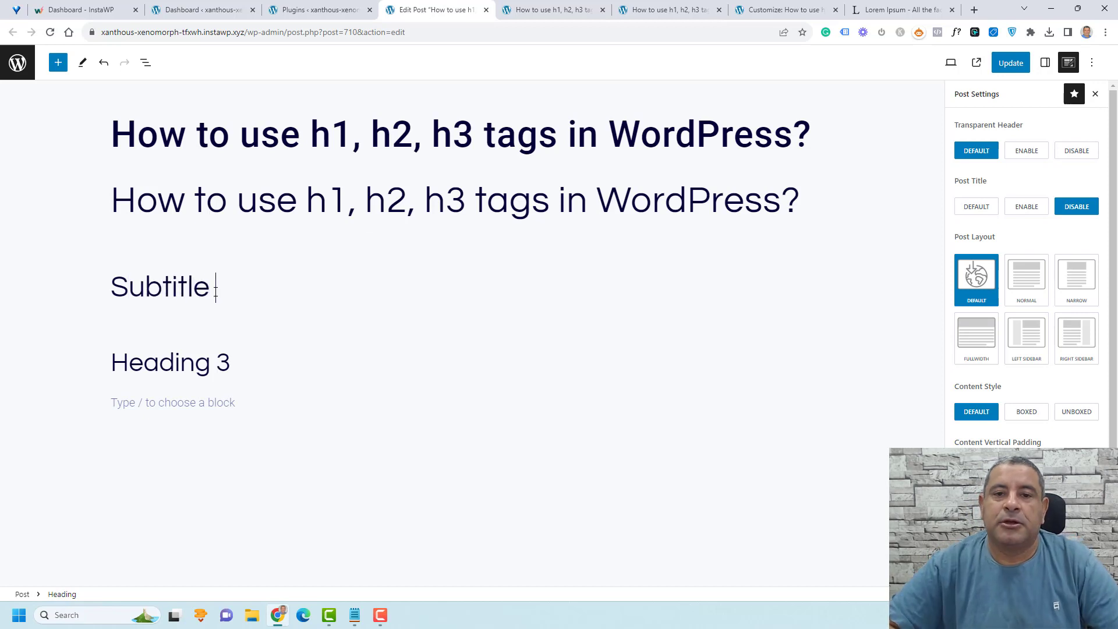
text( for my post)
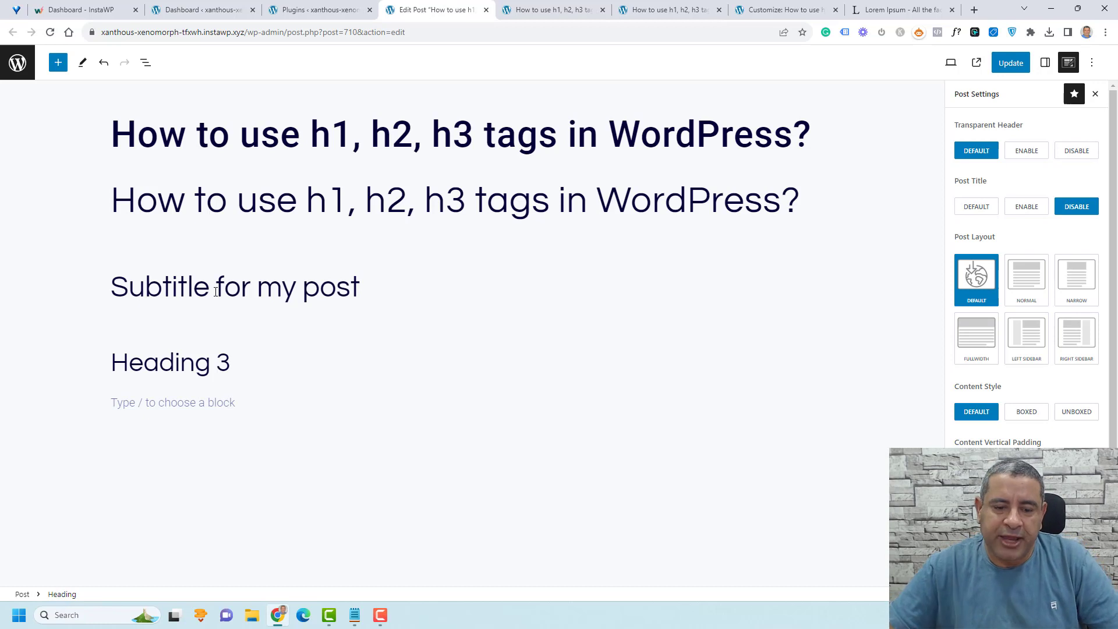
double_click(216, 292)
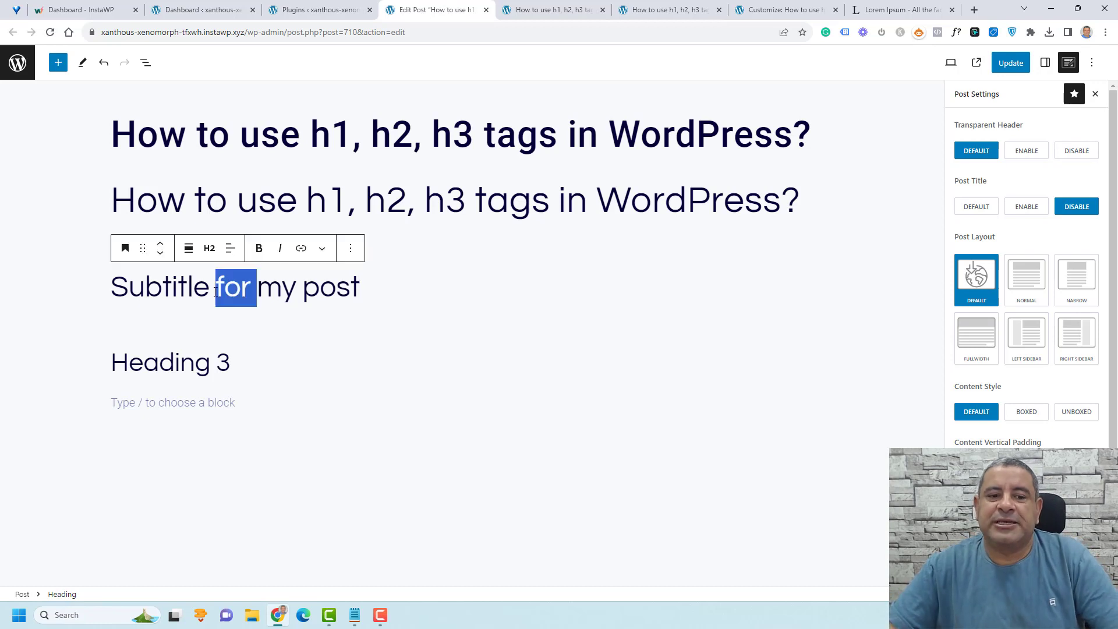
click(210, 249)
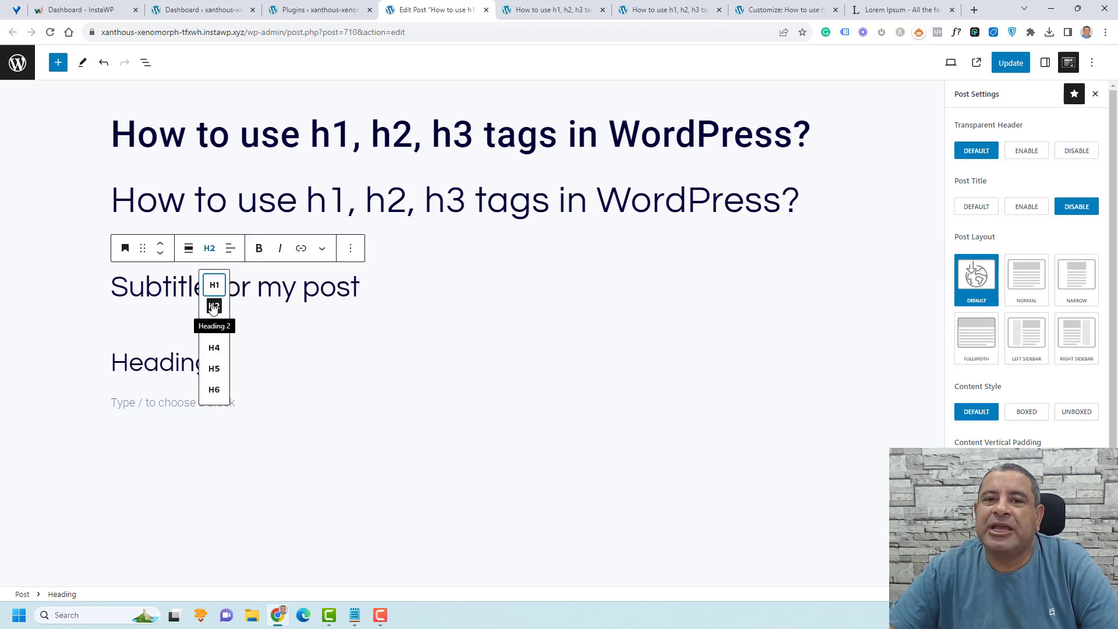
click(167, 284)
Paste a copy of the subtitle into a new paragraph below it.
triple_click(169, 284)
key(ctrl+c)
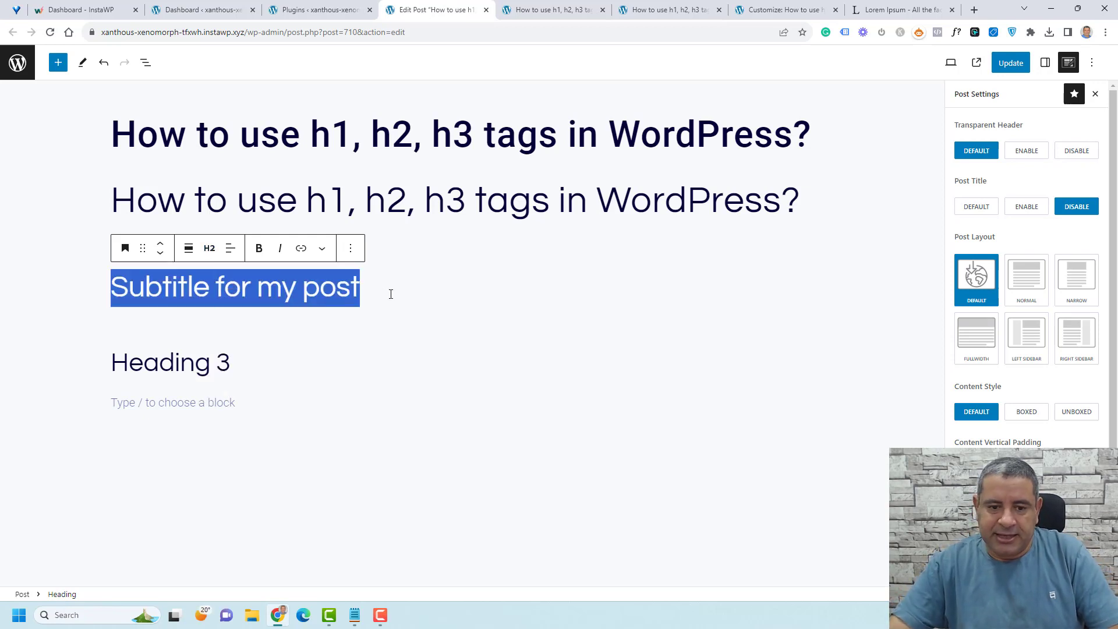
key(Right)
key(Return)
key(ctrl+v)
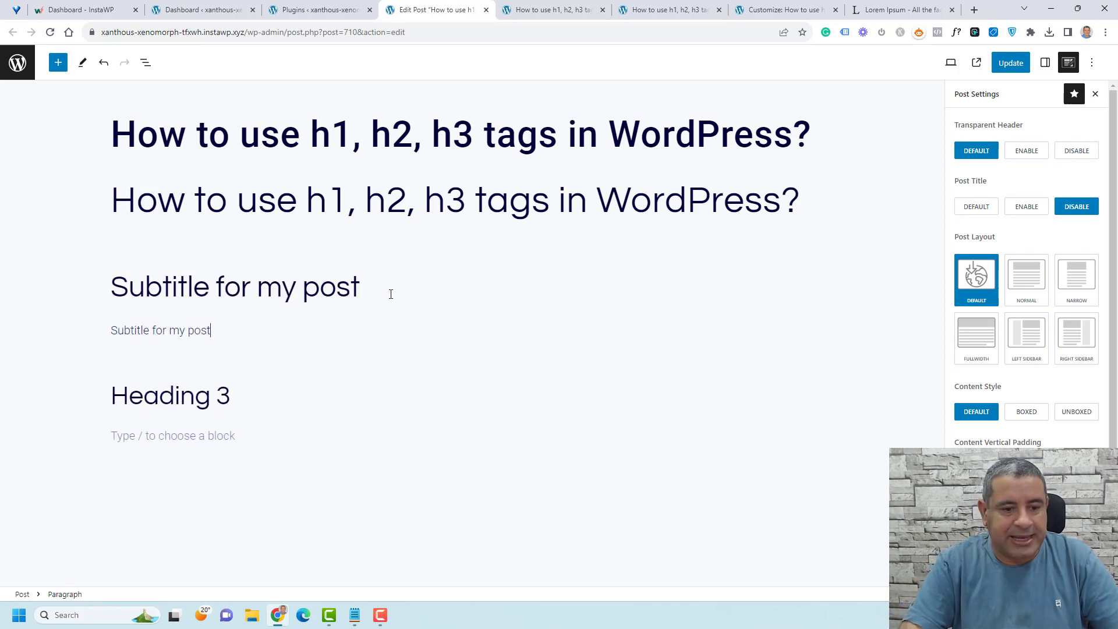
Replace the subtitle-copy paragraph with lipsum.com's 'Why do we use it?' text.
click(885, 9)
drag(563, 199, 688, 306)
key(ctrl+c)
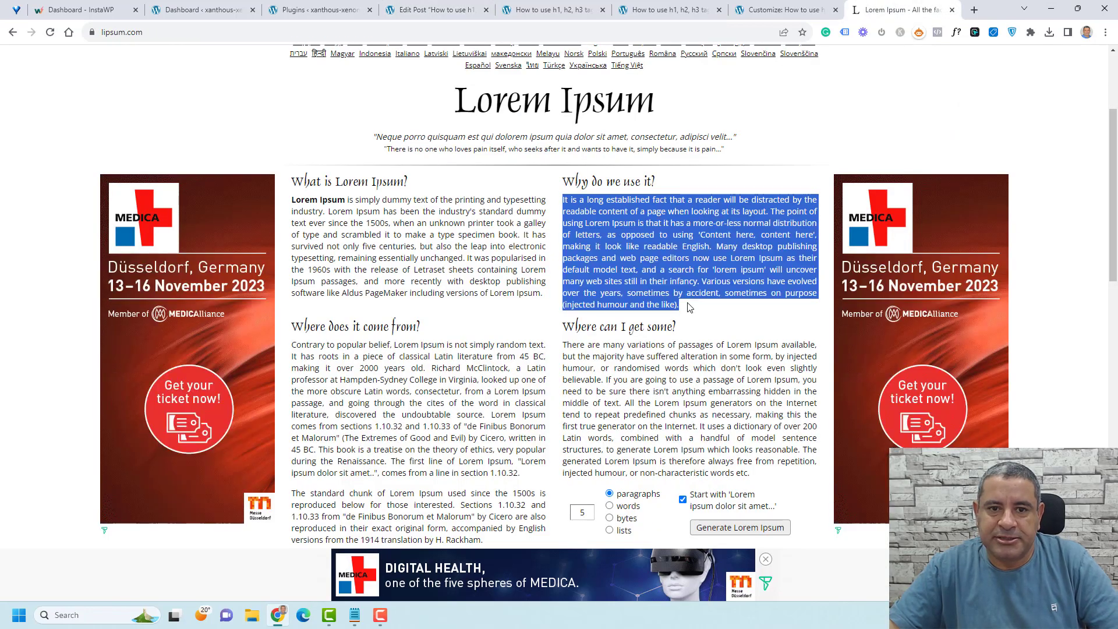
click(437, 9)
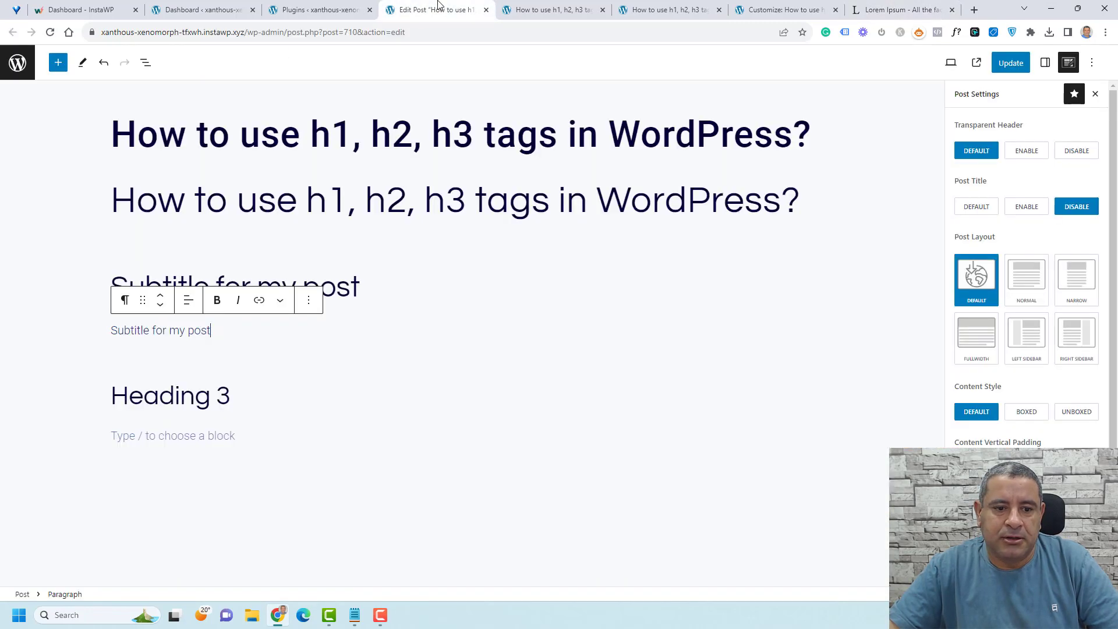
triple_click(190, 333)
key(ctrl+v)
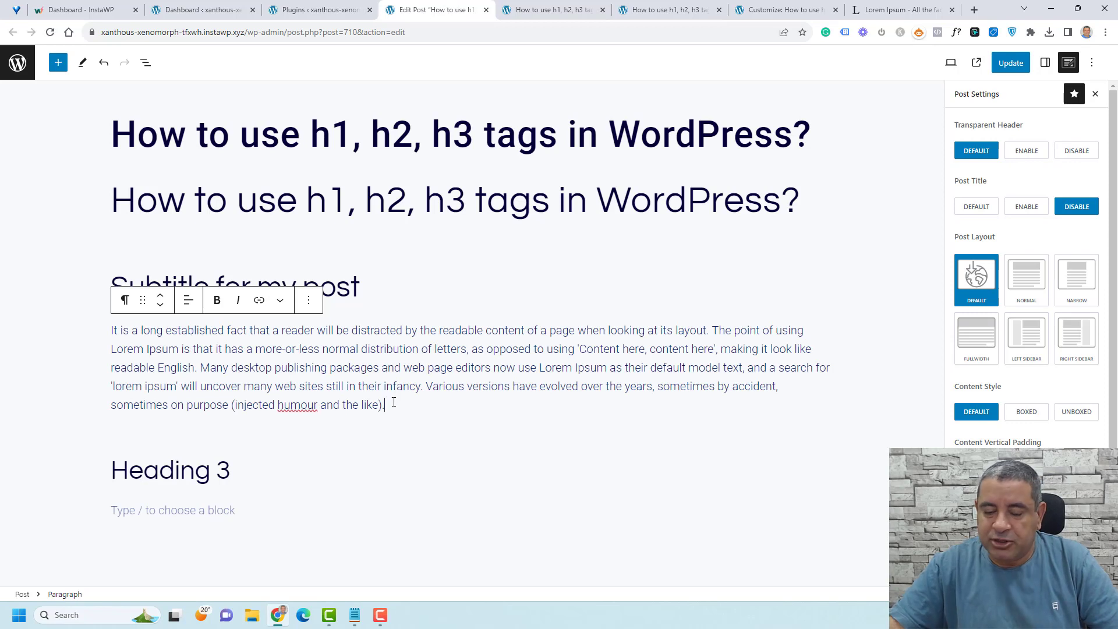
key(Return)
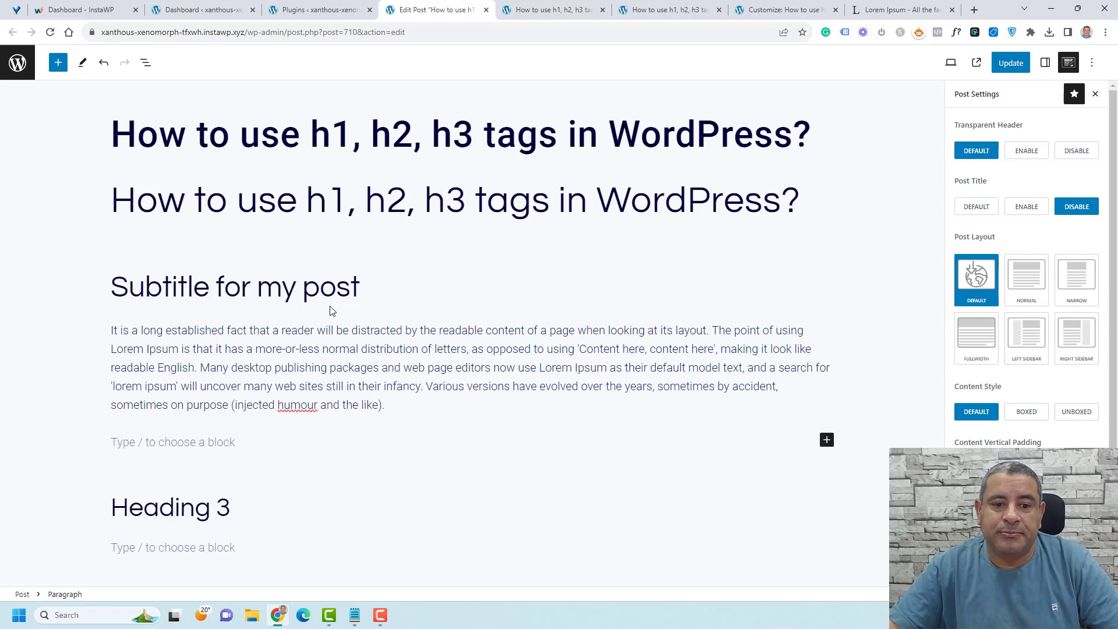
Add a second 'Subtitle for my post' H2 heading below the body text.
triple_click(308, 302)
key(ctrl+c)
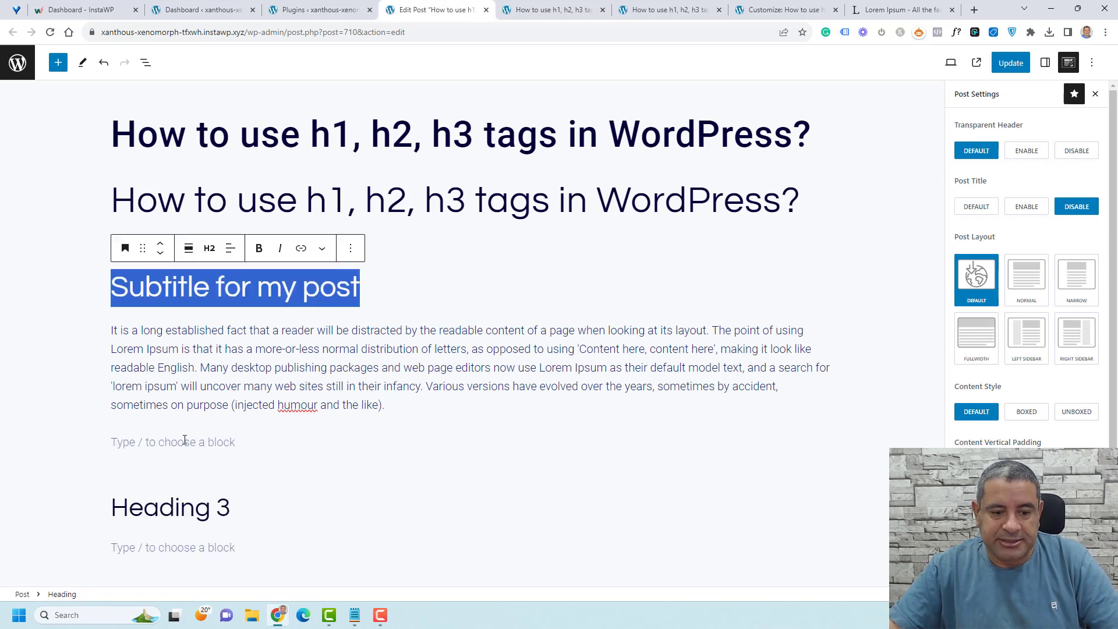
click(184, 442)
key(ctrl+v)
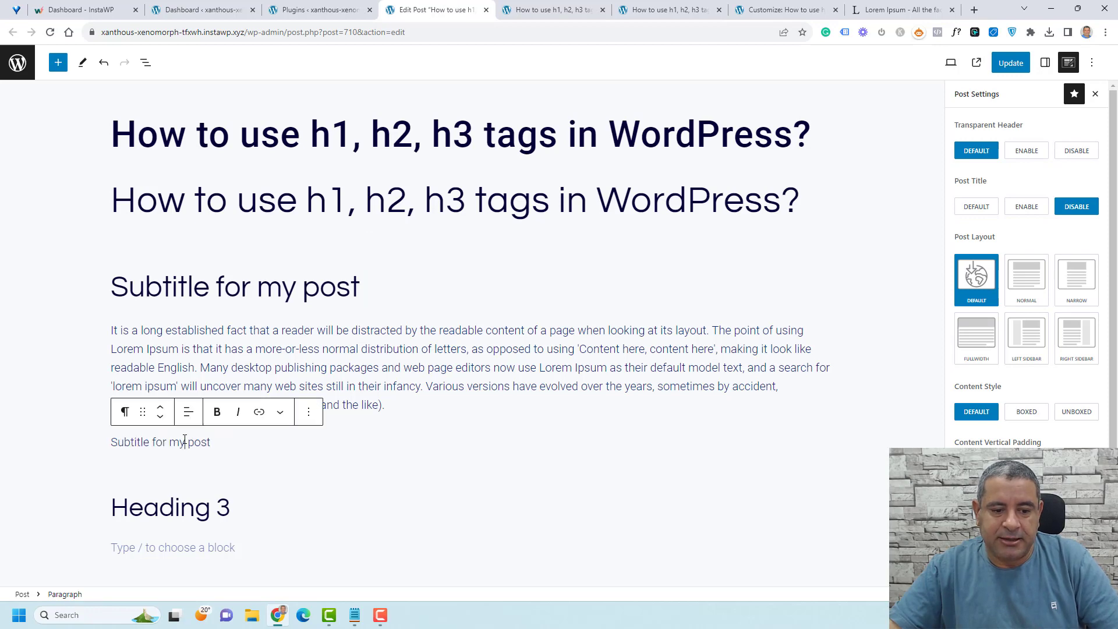
click(125, 412)
click(172, 181)
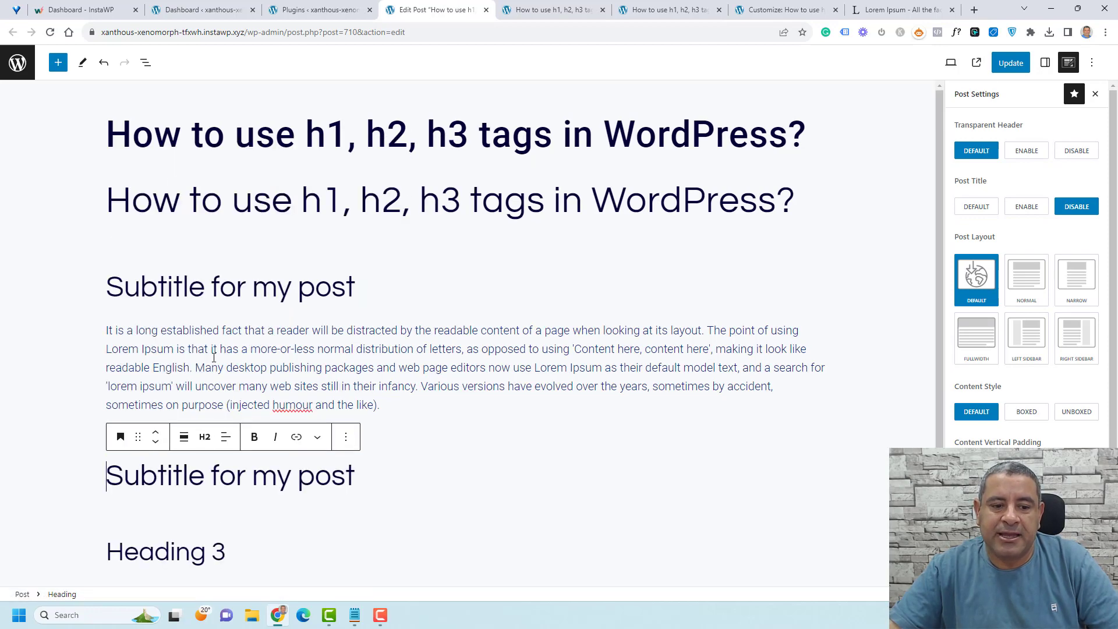
click(206, 444)
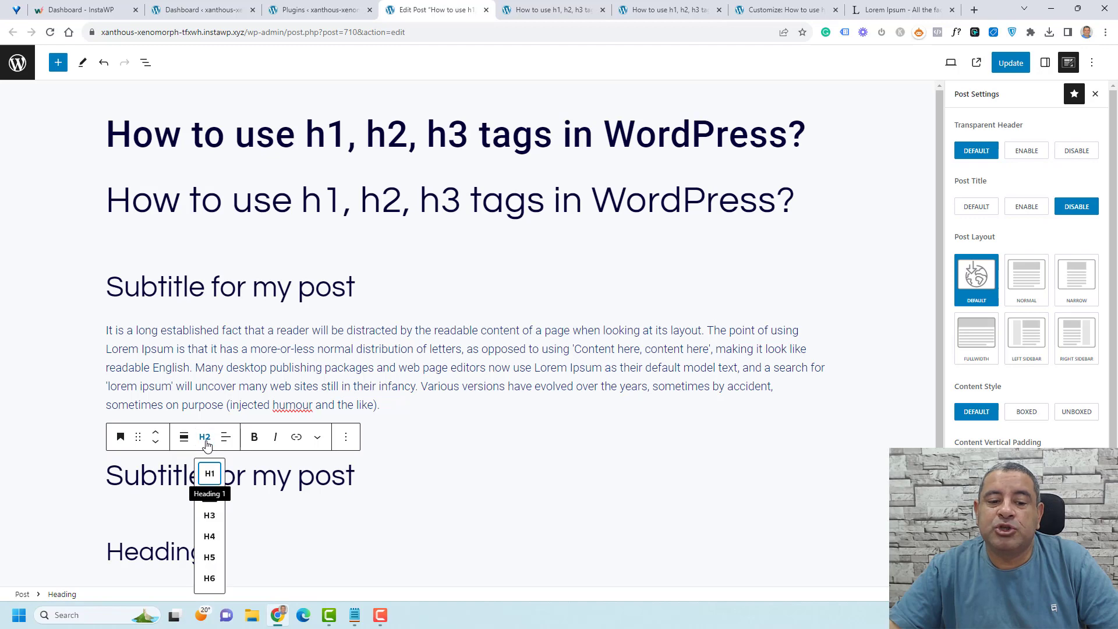
click(315, 476)
Paste the Lorem Ipsum paragraph beneath the second subtitle.
triple_click(309, 385)
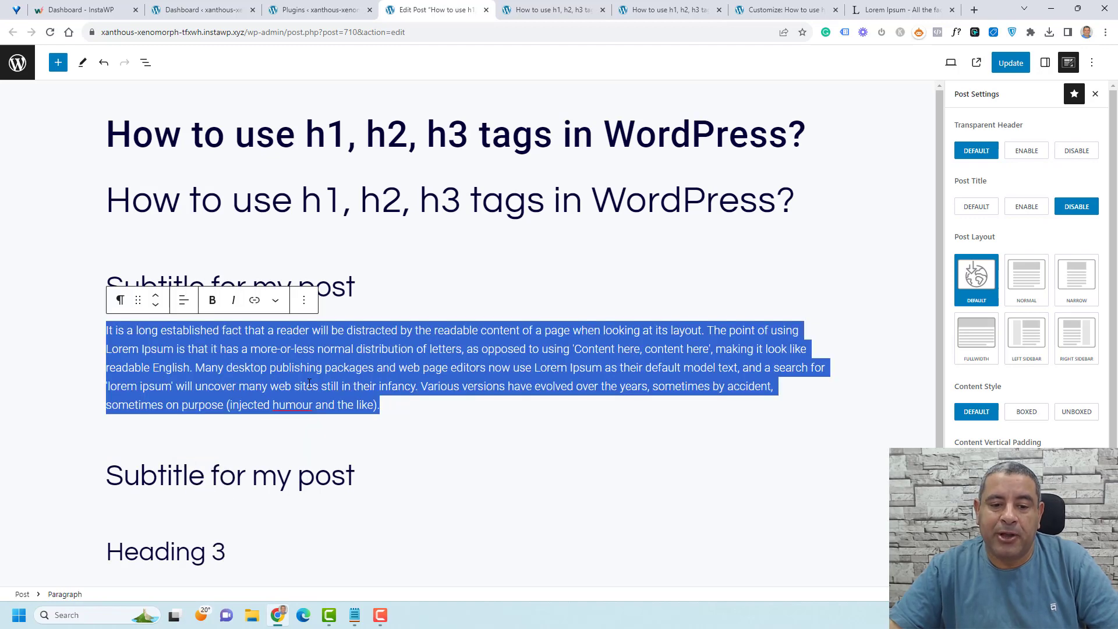
click(230, 510)
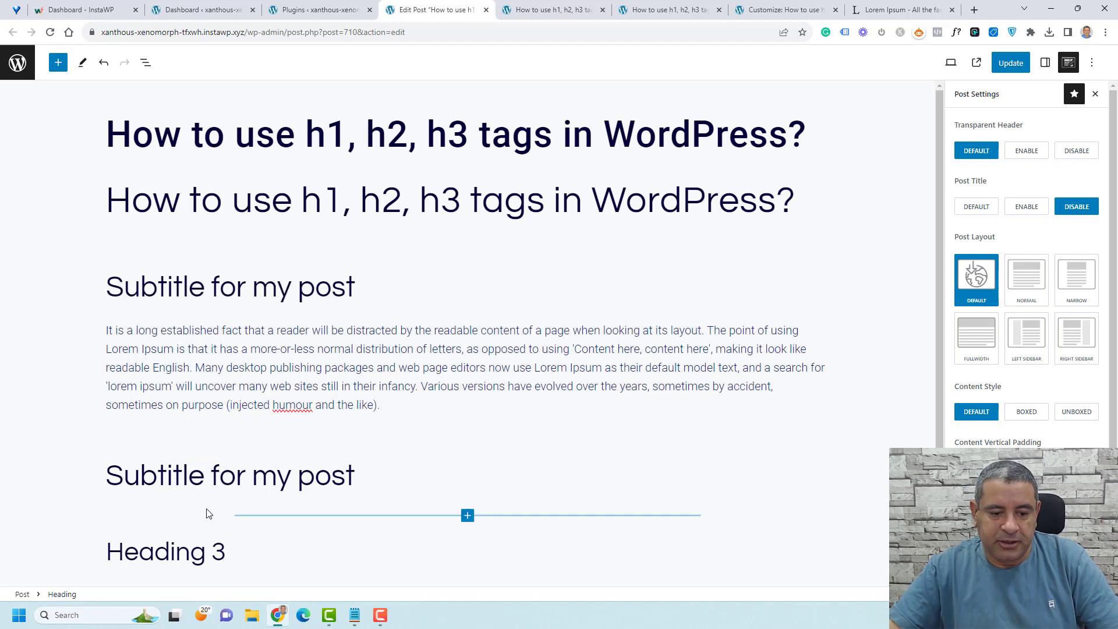
click(372, 476)
key(Return)
key(ctrl+v)
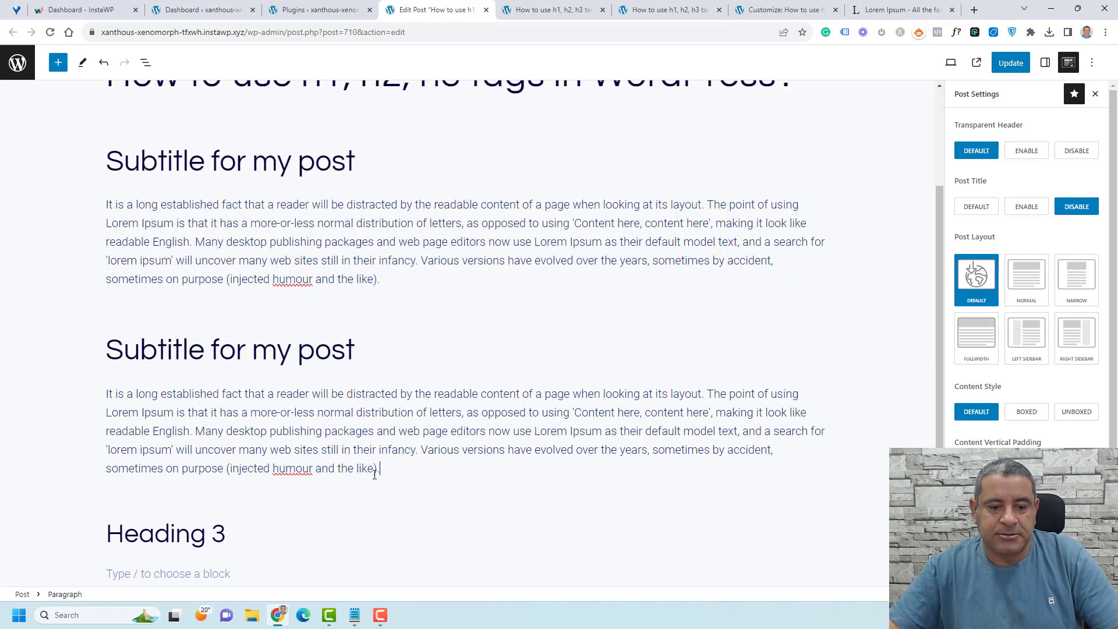
click(343, 350)
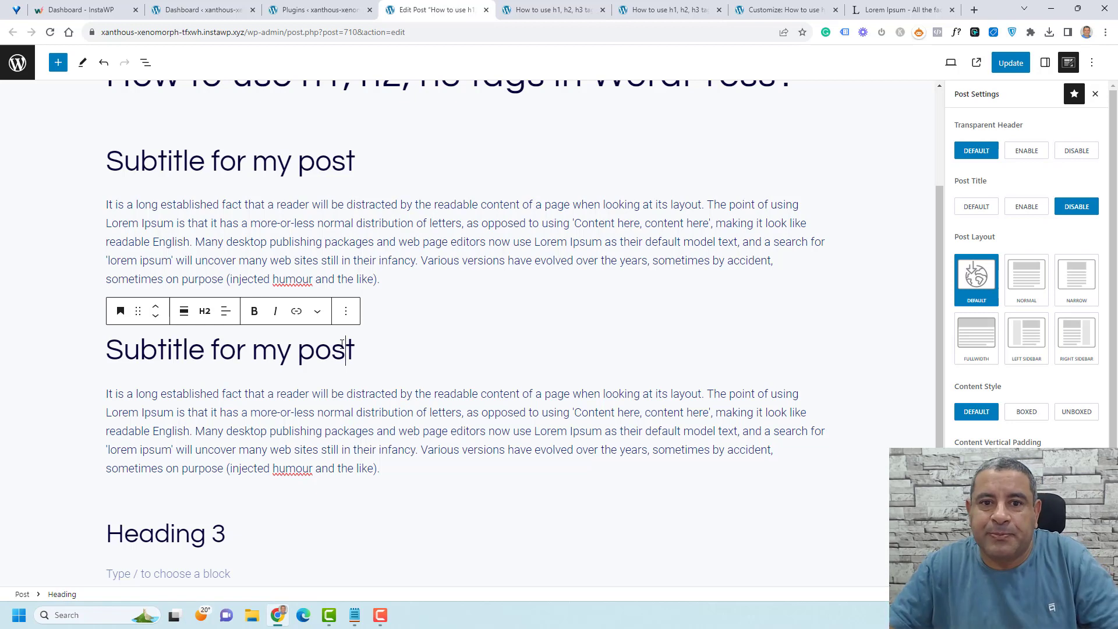
click(323, 170)
triple_click(323, 173)
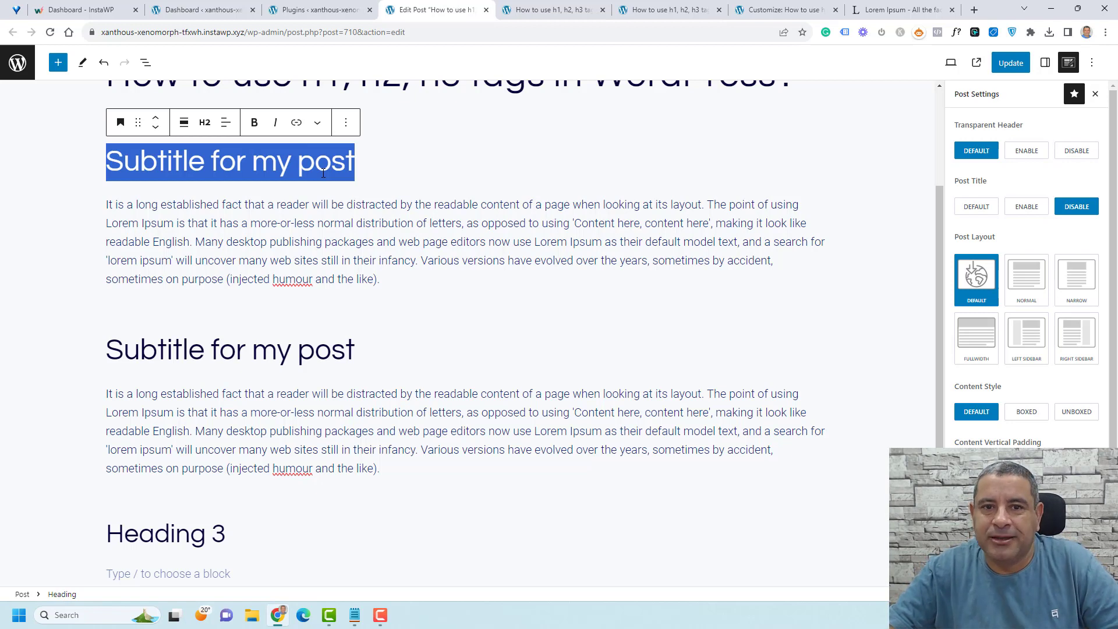
Split the first body paragraph after 'look like' and insert an 'A mini-subtitle here' line.
click(815, 225)
key(Return)
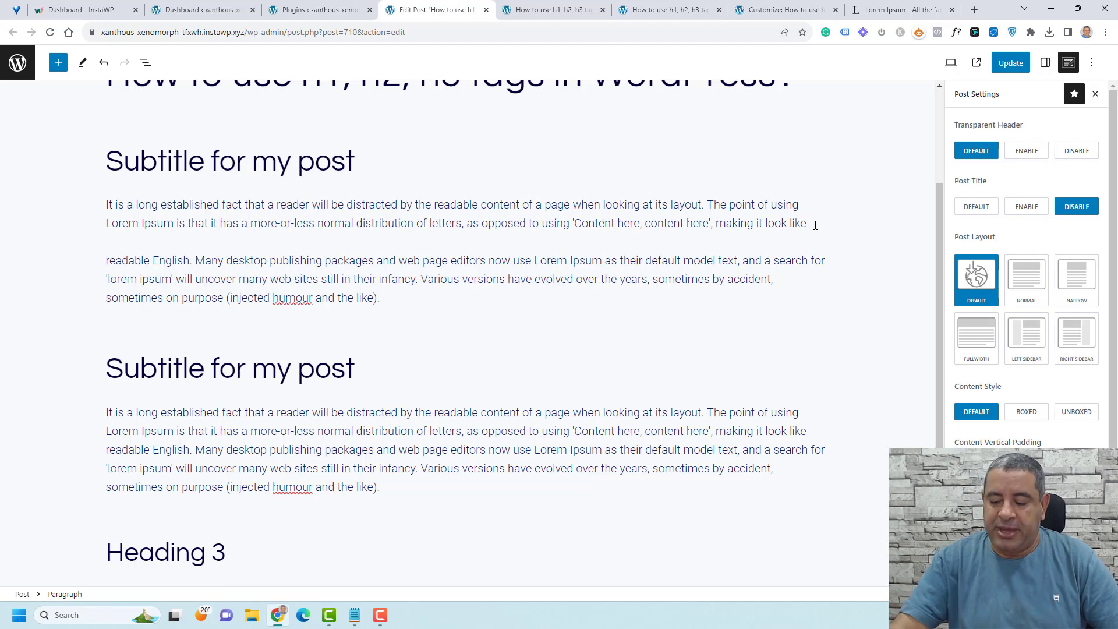
key(Return)
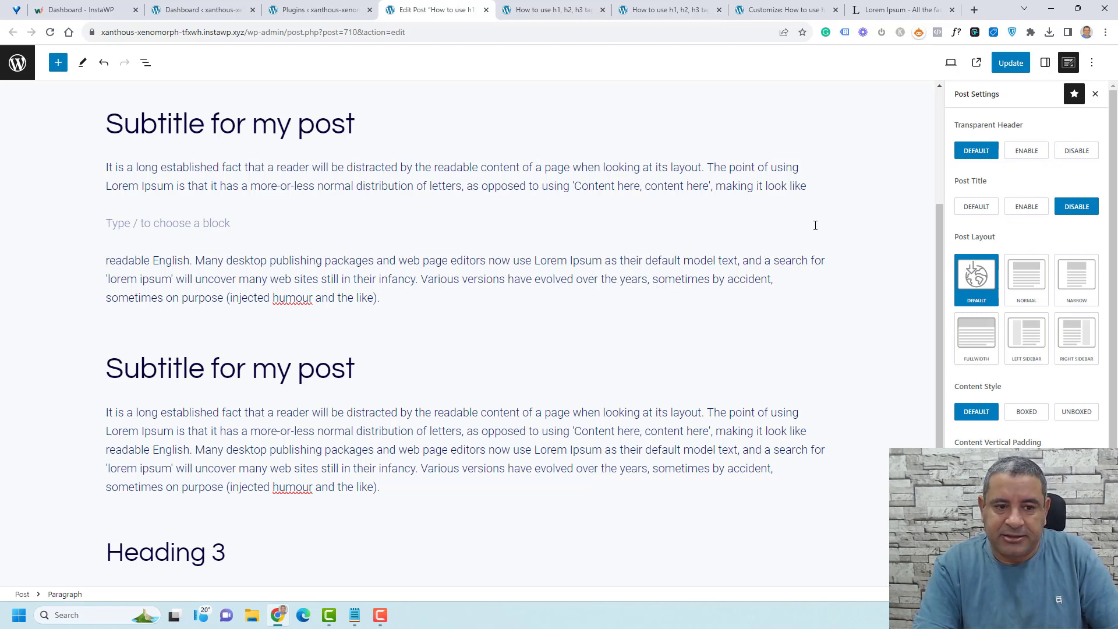
text(Amin)
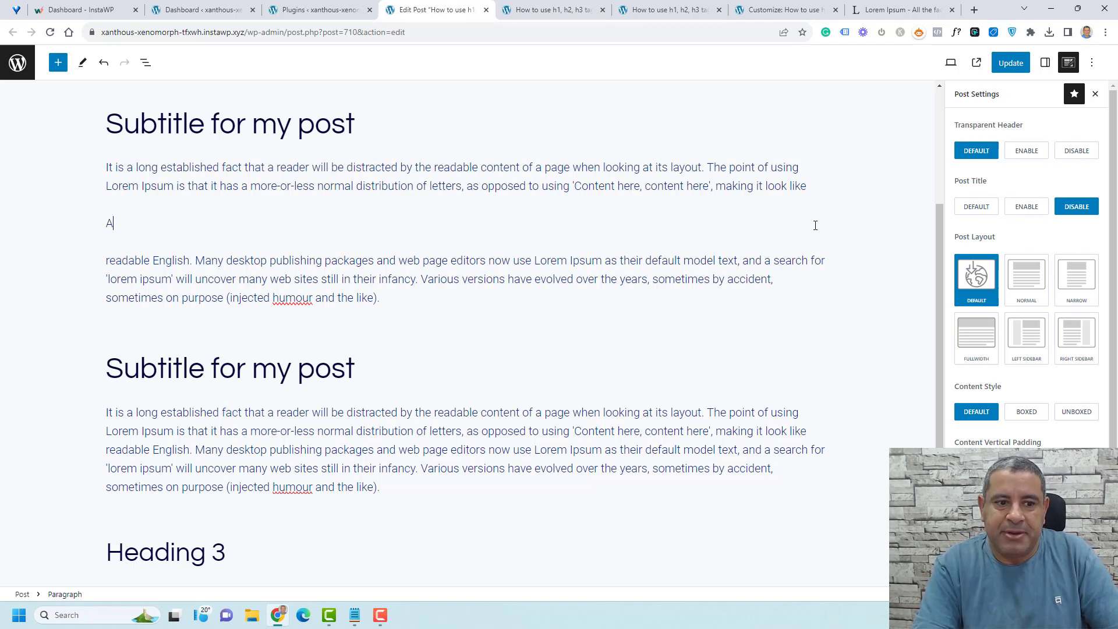
key(BackSpace)
key(BackSpace)
key(BackSpace)
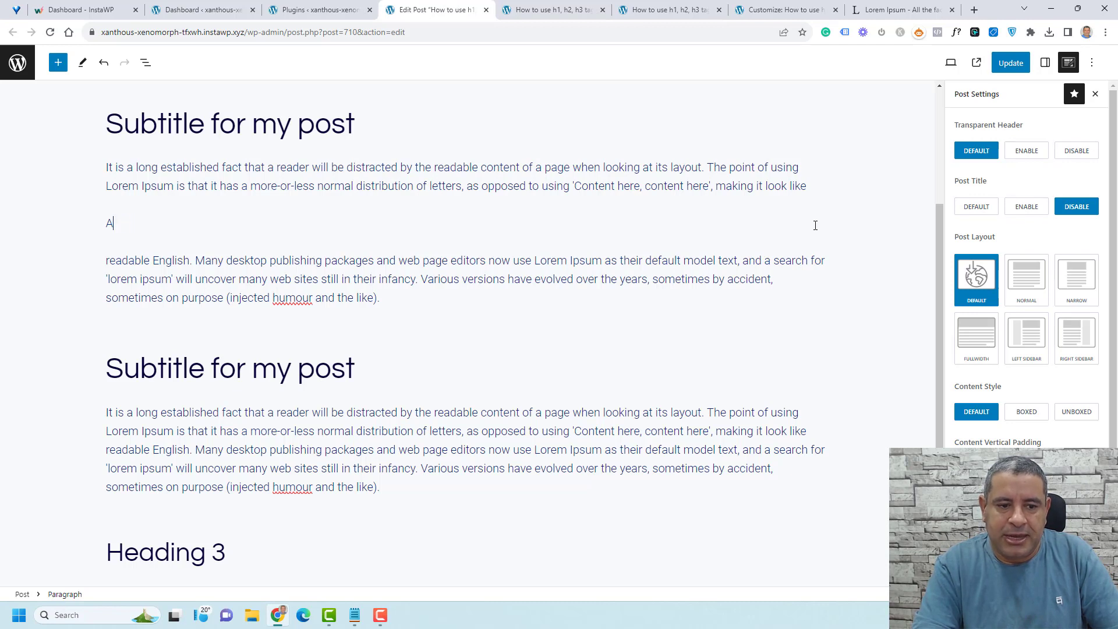
text(mini-s)
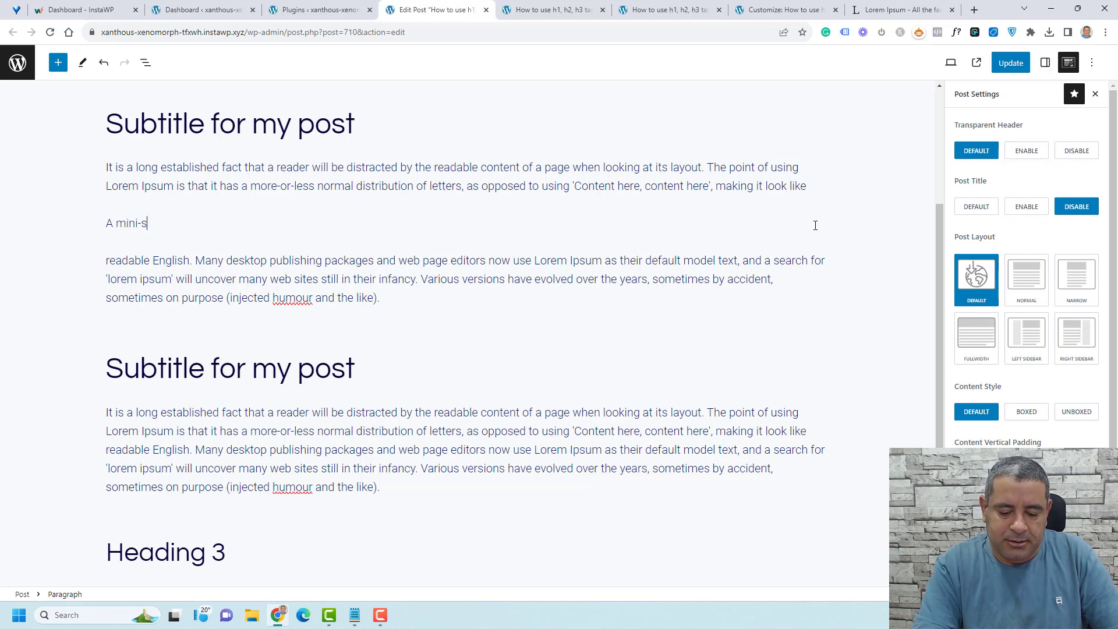
text(ubt)
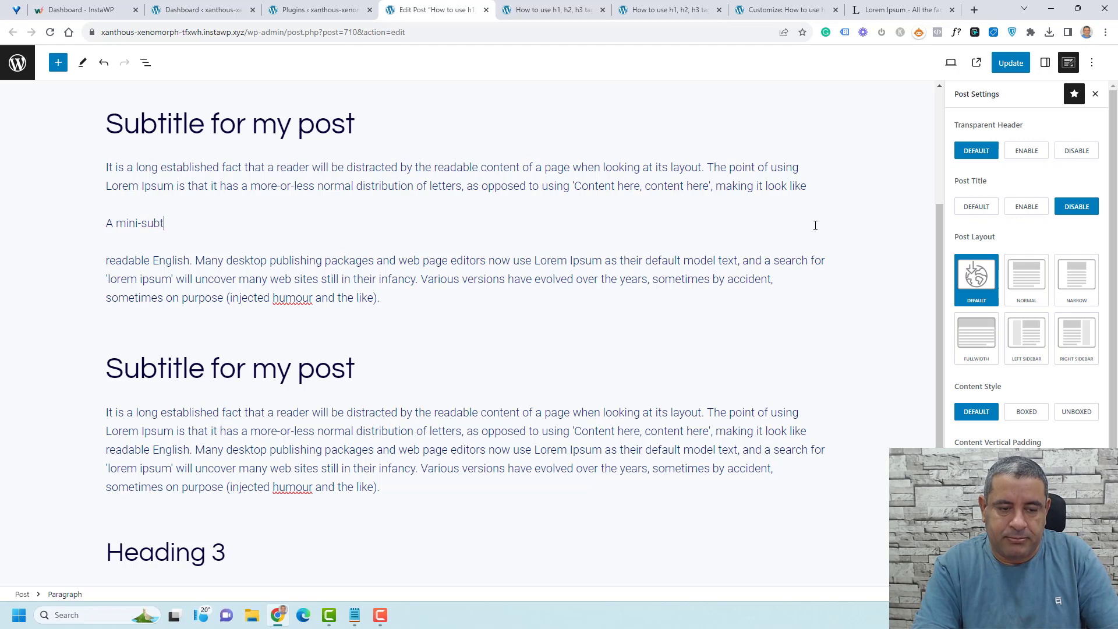
text(itle here)
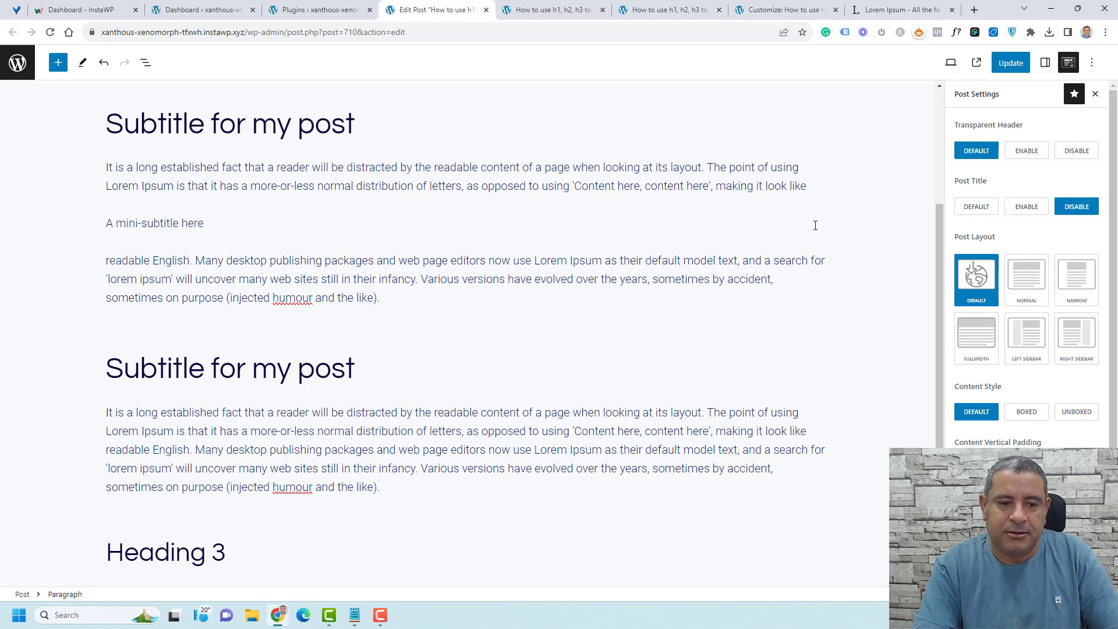
key(Return)
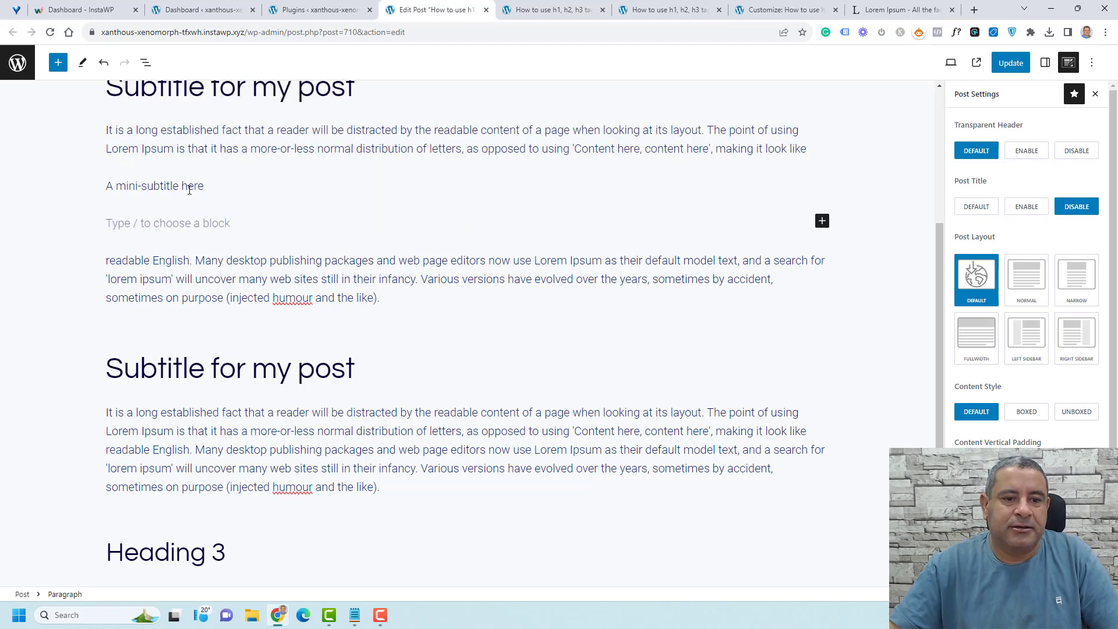
Paste two more 'A mini-subtitle here' lines below the first.
triple_click(189, 190)
key(ctrl+c)
click(192, 229)
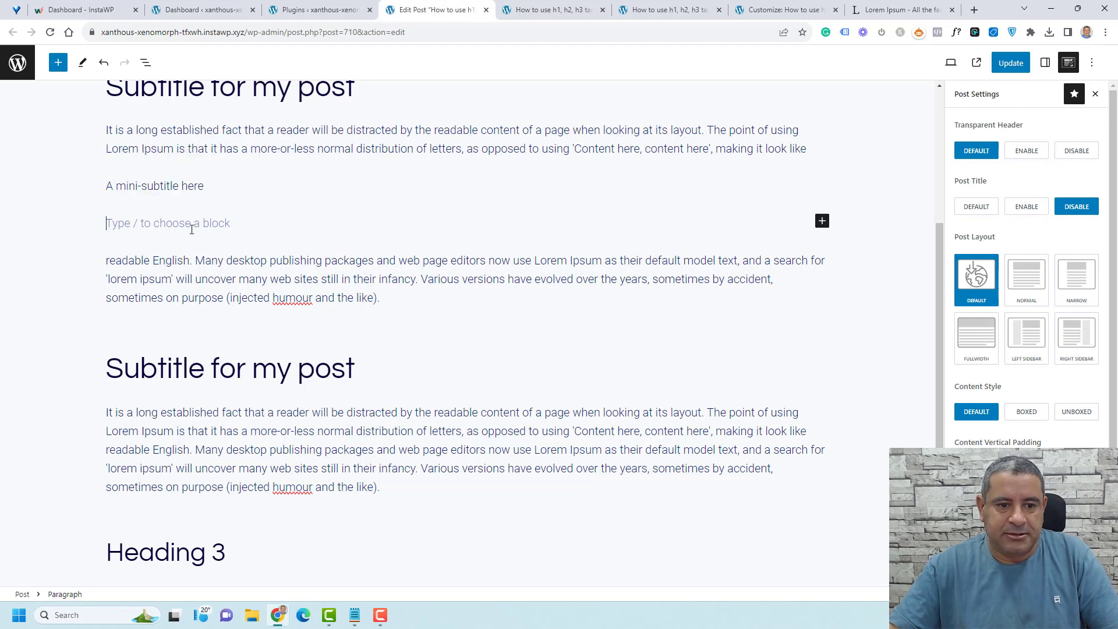
key(ctrl+v)
key(Return)
key(ctrl+v)
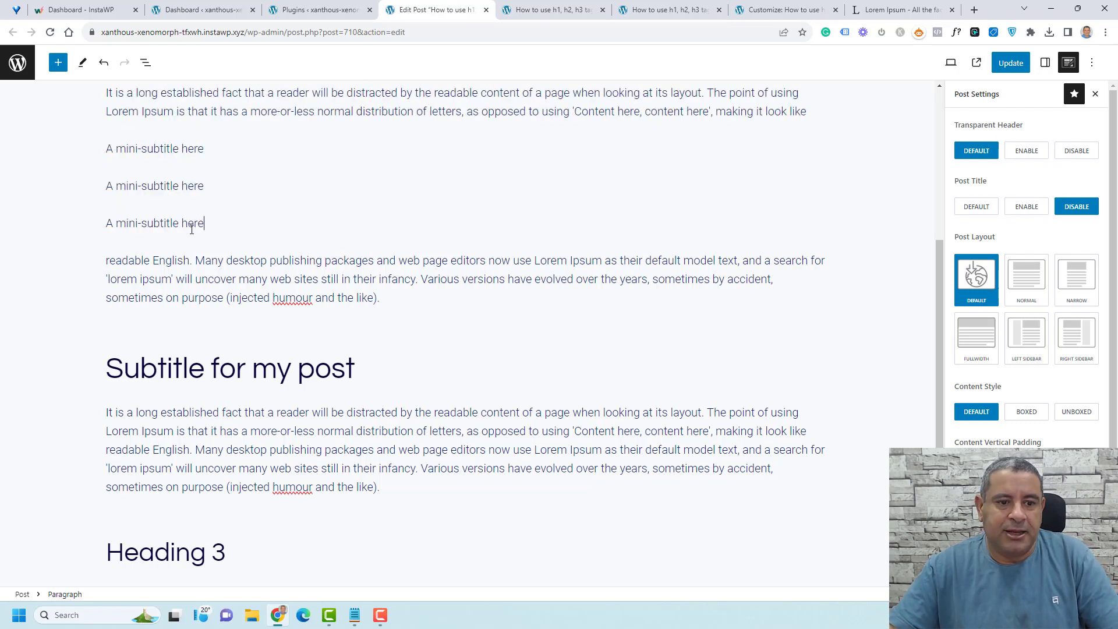
Make the first mini-subtitle an H3 with 'The point of using Lorem Ipsum…' sentence beneath it.
click(192, 187)
click(191, 148)
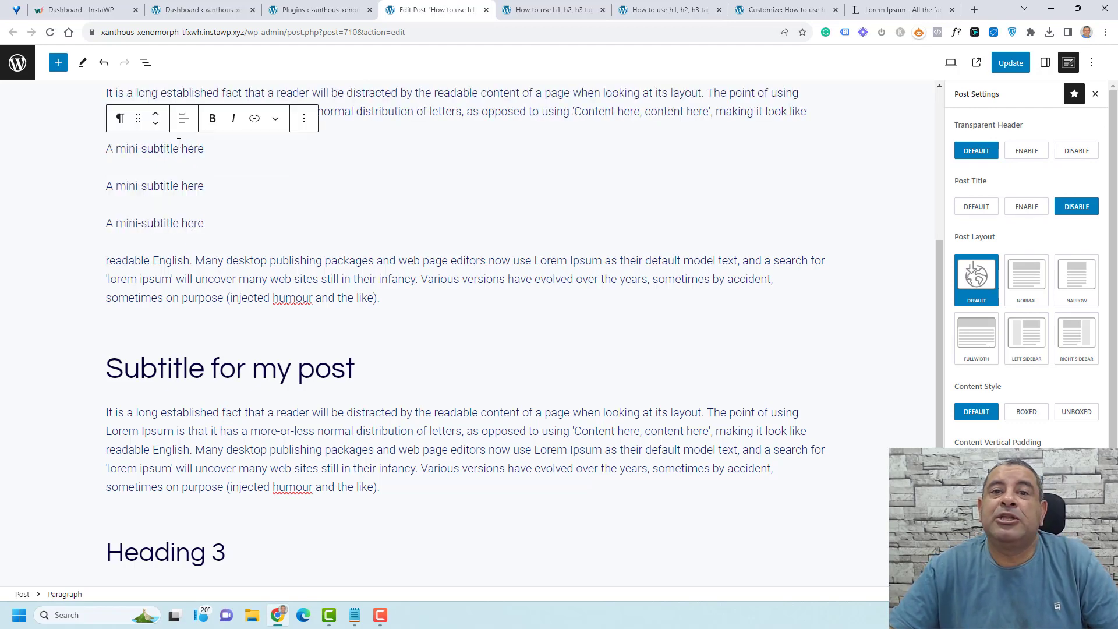
click(120, 119)
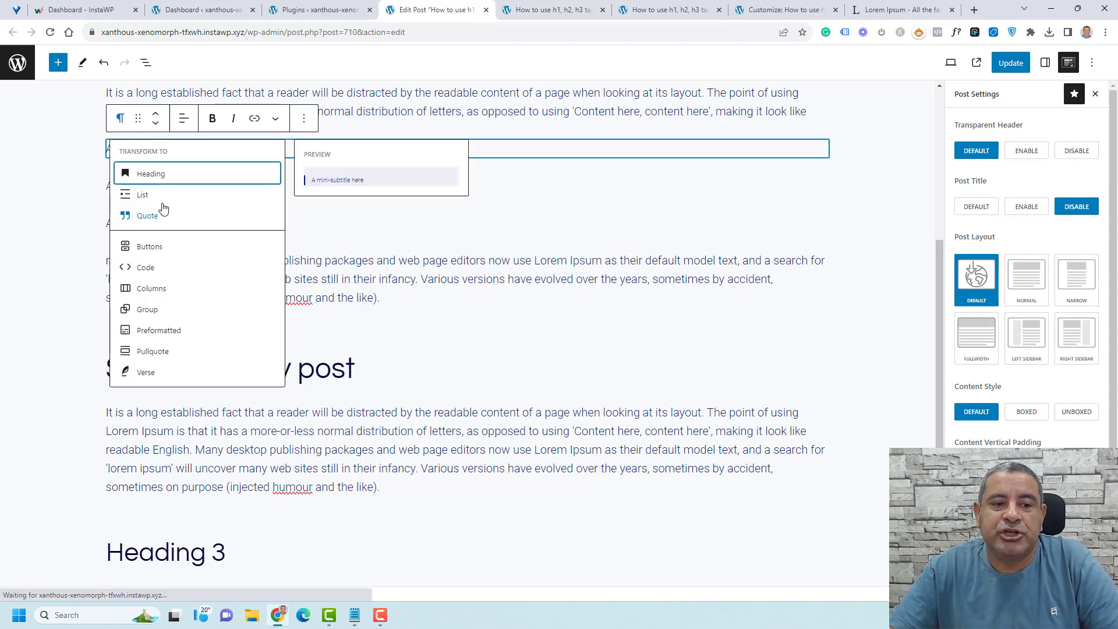
click(164, 175)
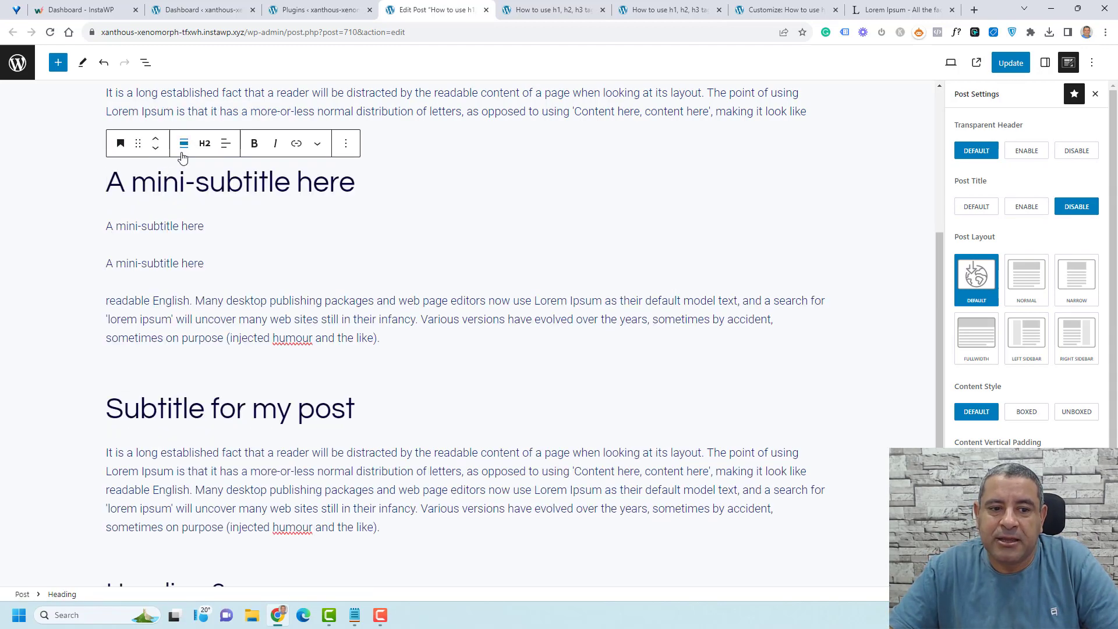
click(206, 143)
click(210, 223)
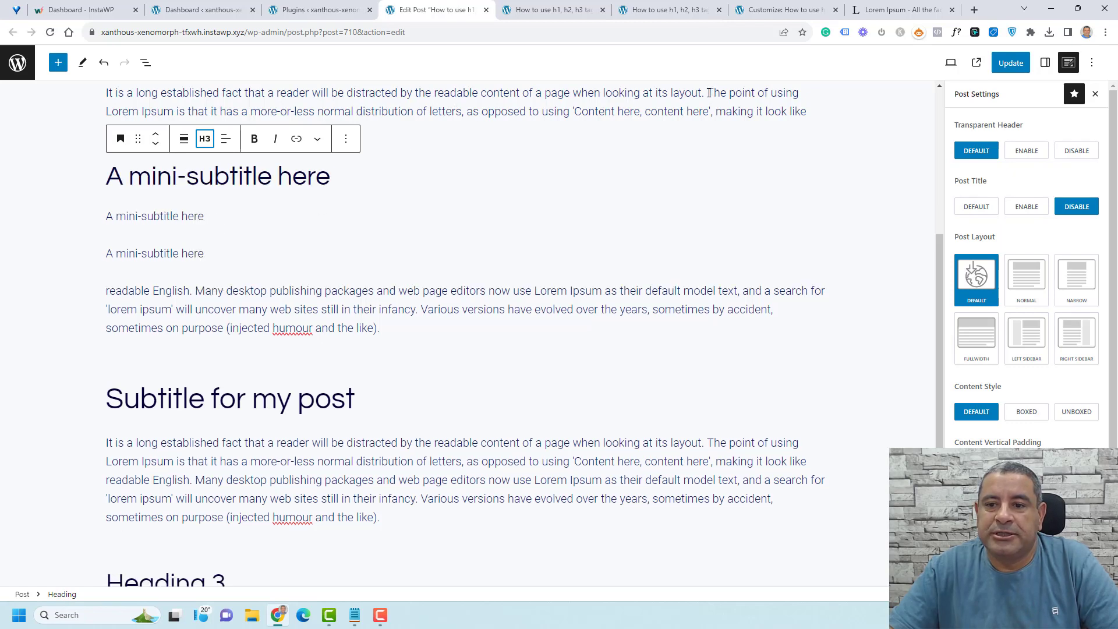
drag(707, 93, 808, 115)
key(ctrl+c)
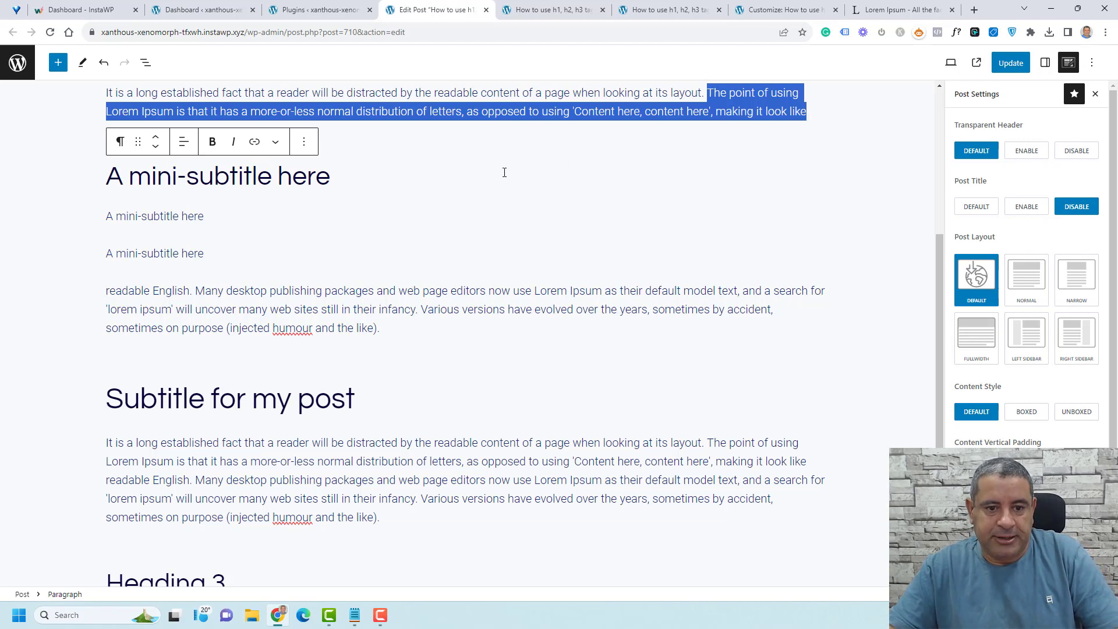
click(344, 177)
key(Return)
key(ctrl+v)
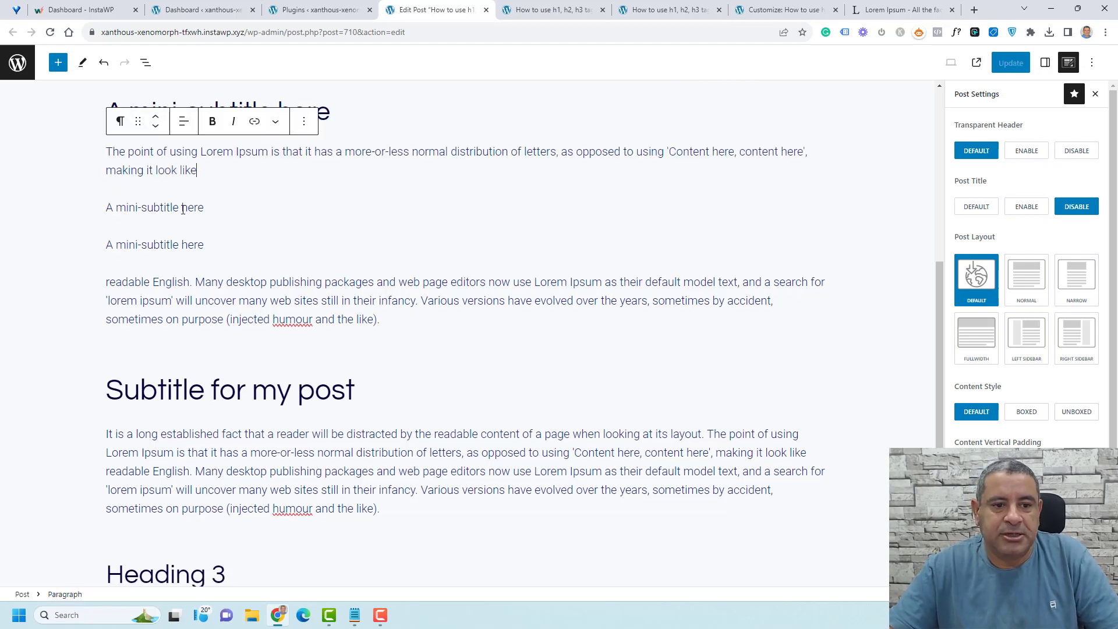
Convert the second mini-subtitle to H3 and paste the body text below it.
click(180, 207)
click(131, 178)
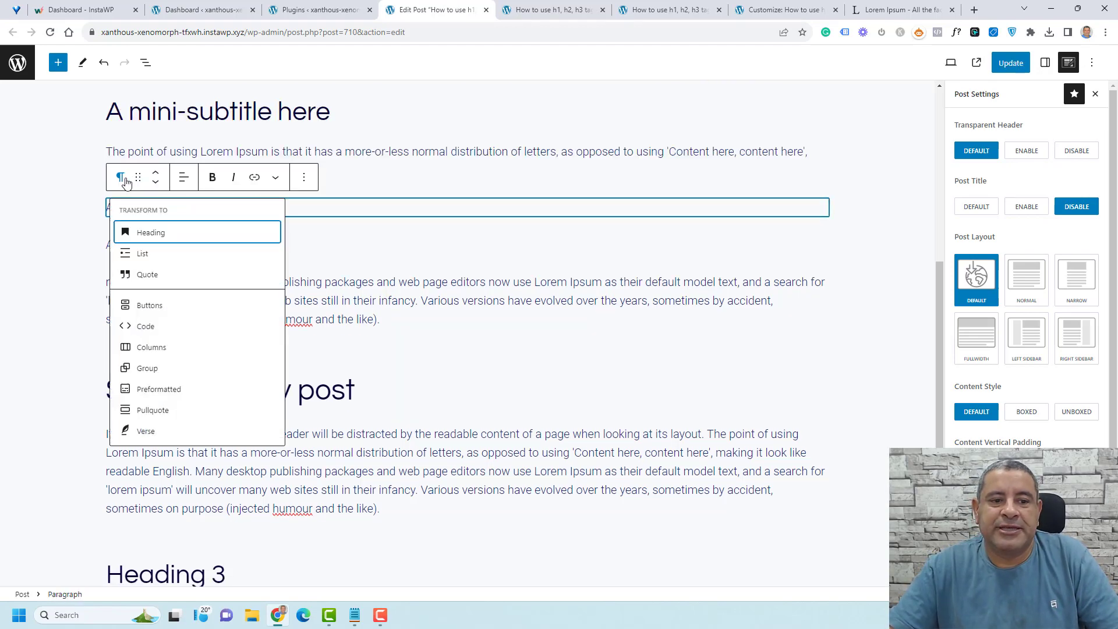
click(149, 230)
click(204, 202)
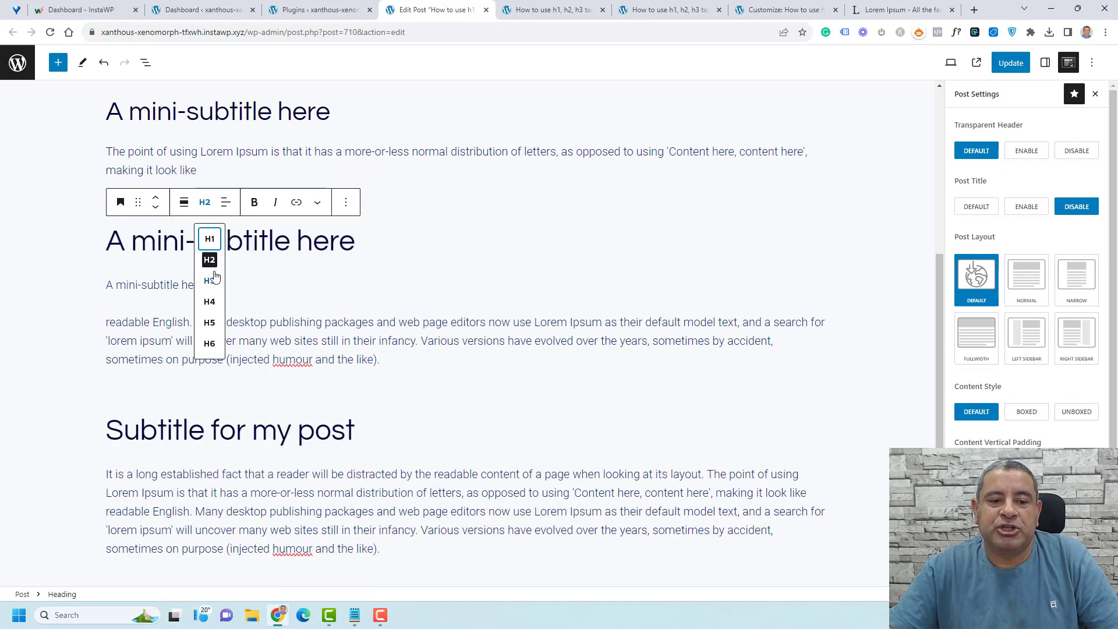
click(210, 278)
click(336, 236)
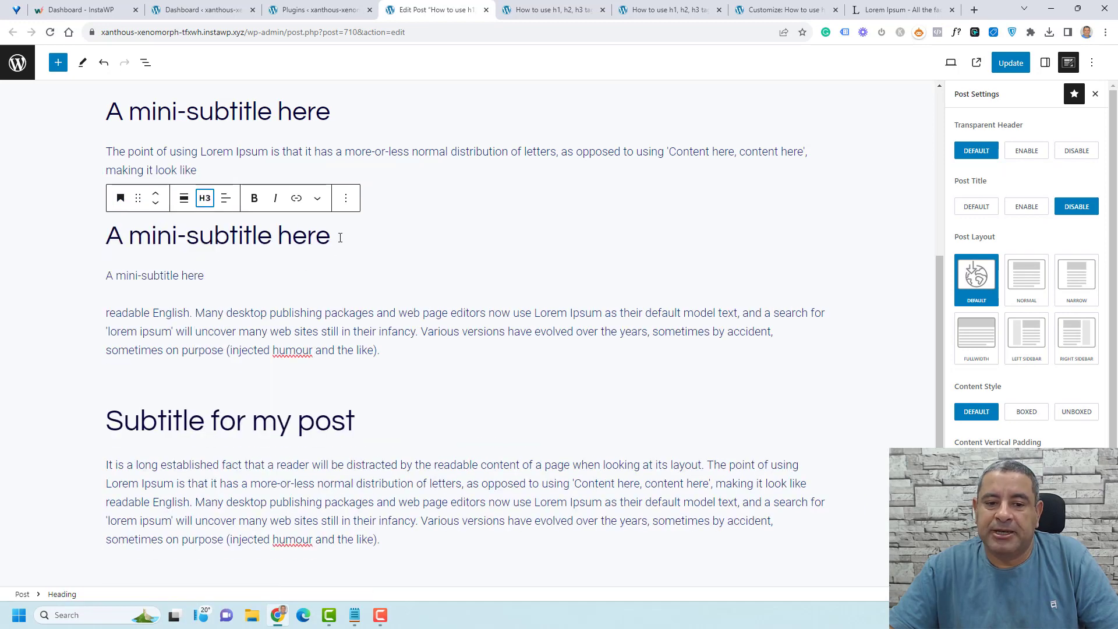
key(Return)
key(ctrl+v)
Convert the third mini-subtitle to H3 and paste the body paragraph under it.
click(188, 268)
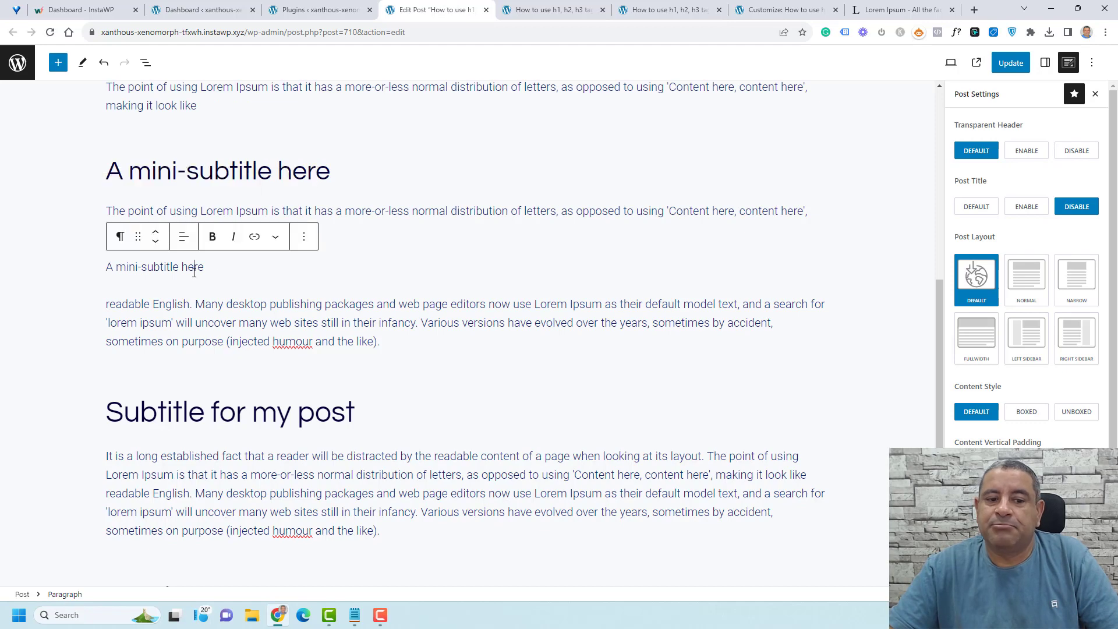
click(120, 236)
click(143, 290)
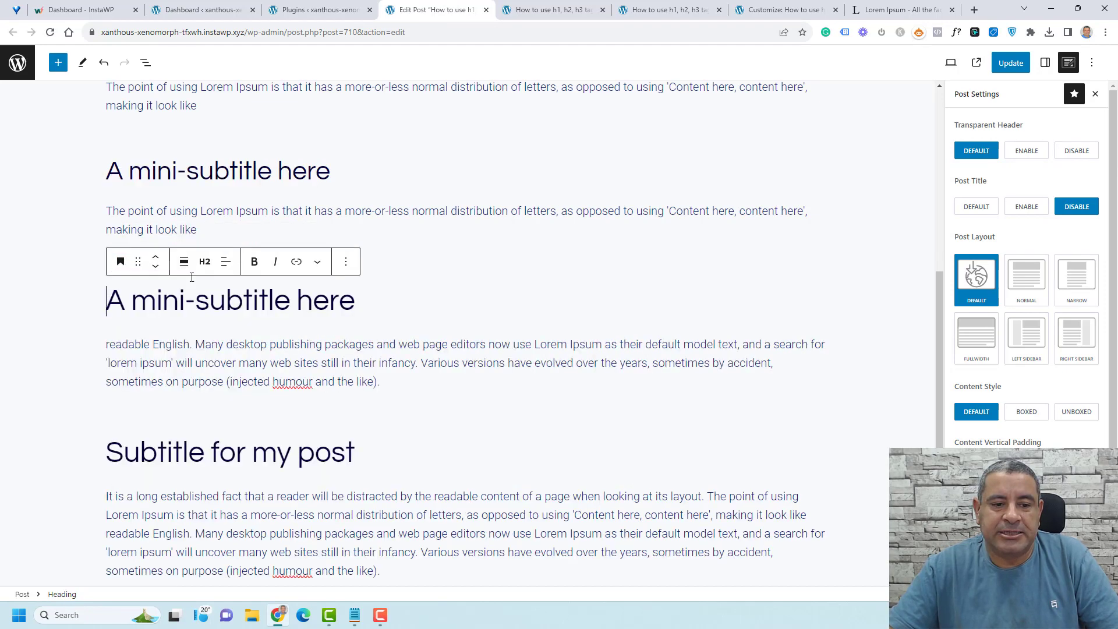
click(205, 262)
click(209, 341)
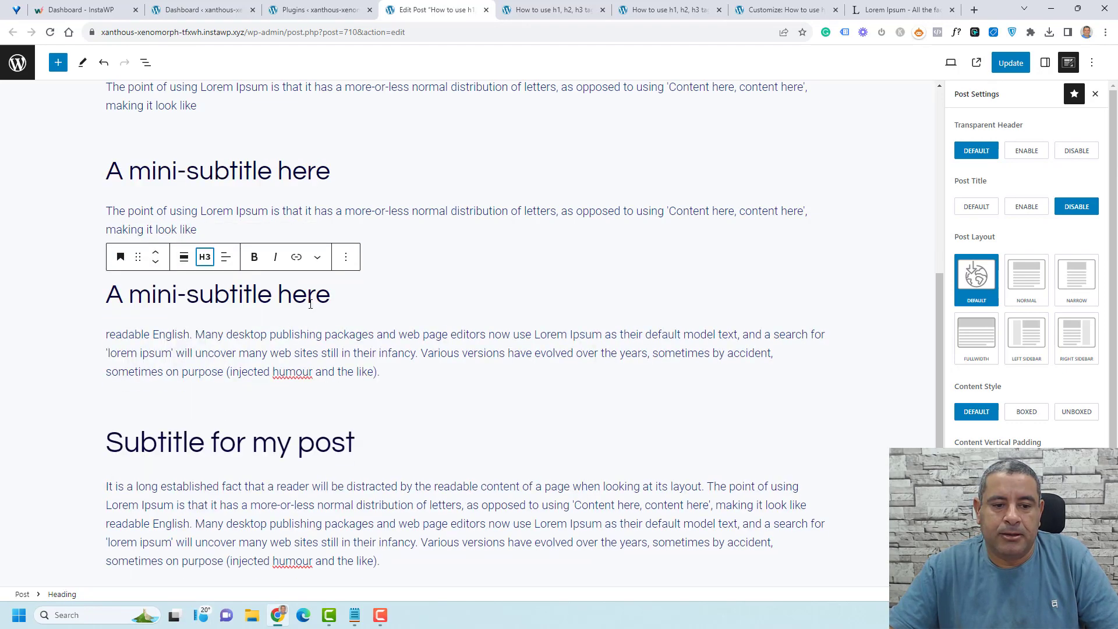
click(336, 295)
key(ctrl+v)
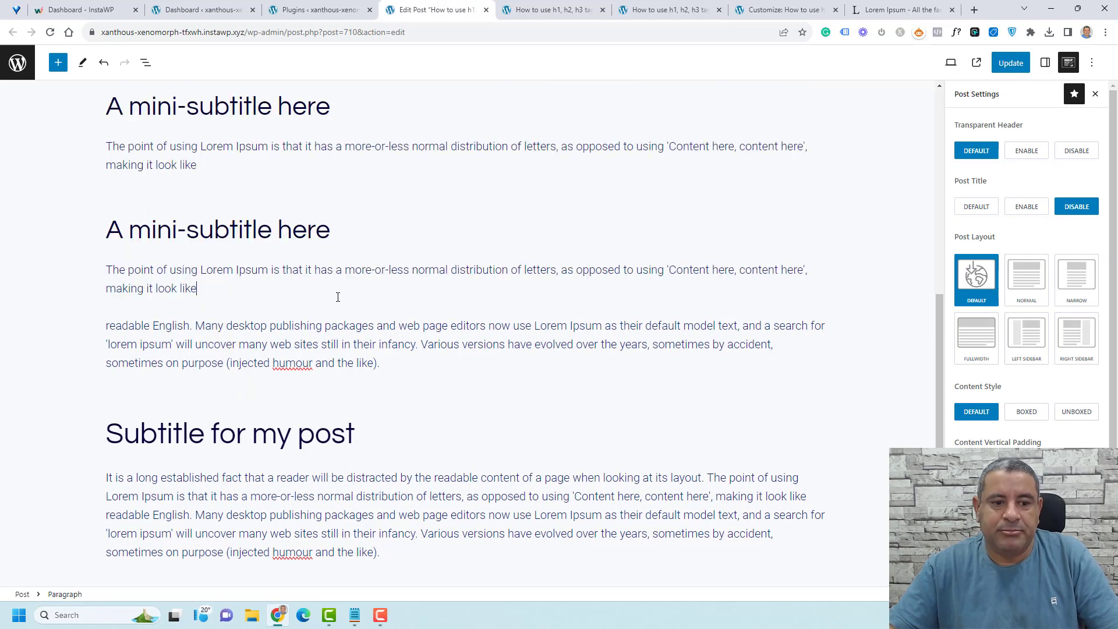
Review the body paragraphs and select the text 'Content here, content here'.
scroll(342, 350, up, 4)
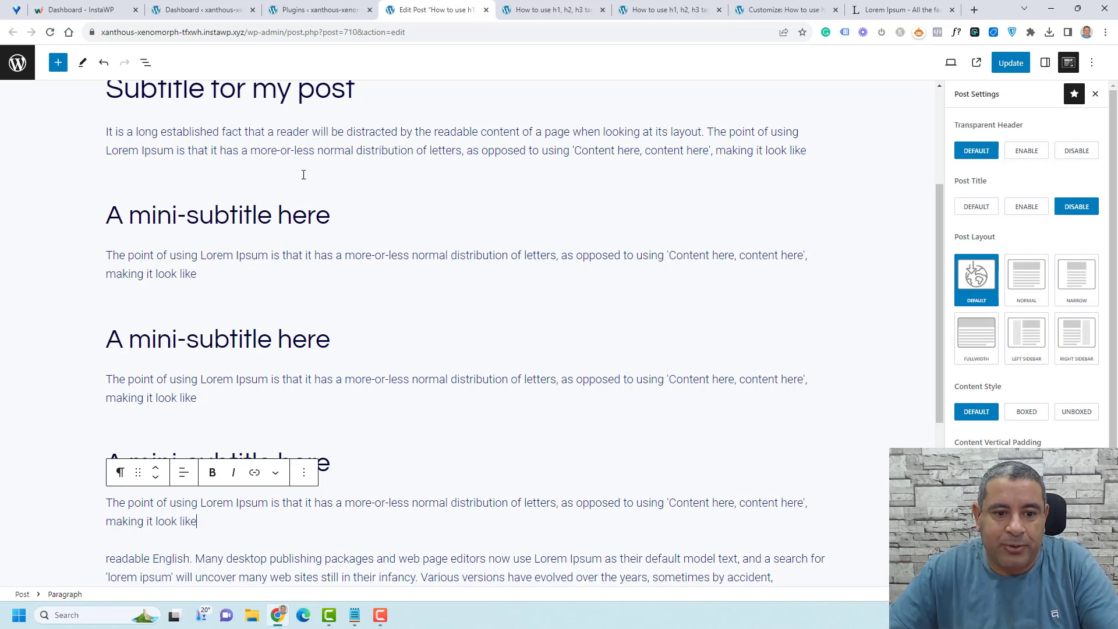
click(270, 255)
scroll(322, 348, down, 2)
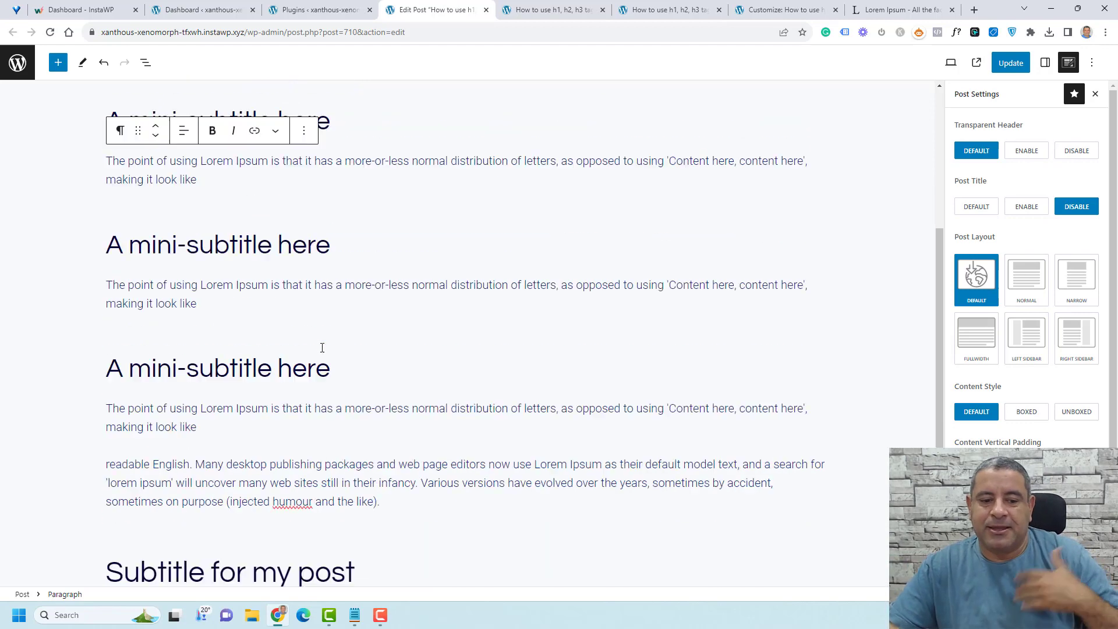
scroll(322, 348, down, 4)
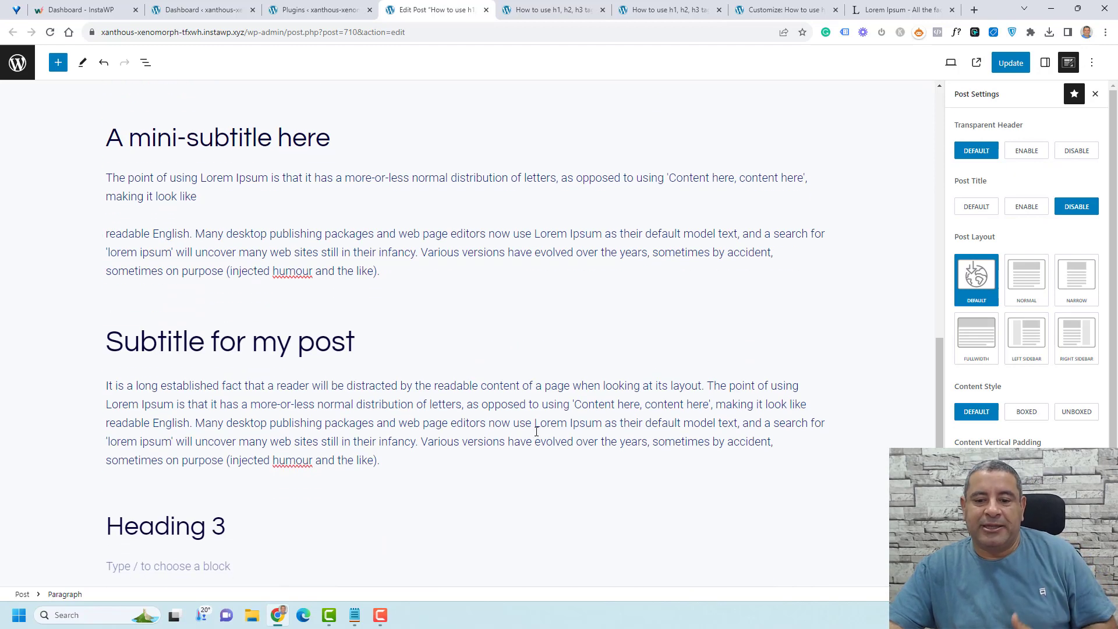
drag(574, 404, 715, 406)
key(ctrl+c)
Split the paragraph after 'search for', paste 'Content here, content here',' and separate the Lorem Ipsum text.
click(799, 439)
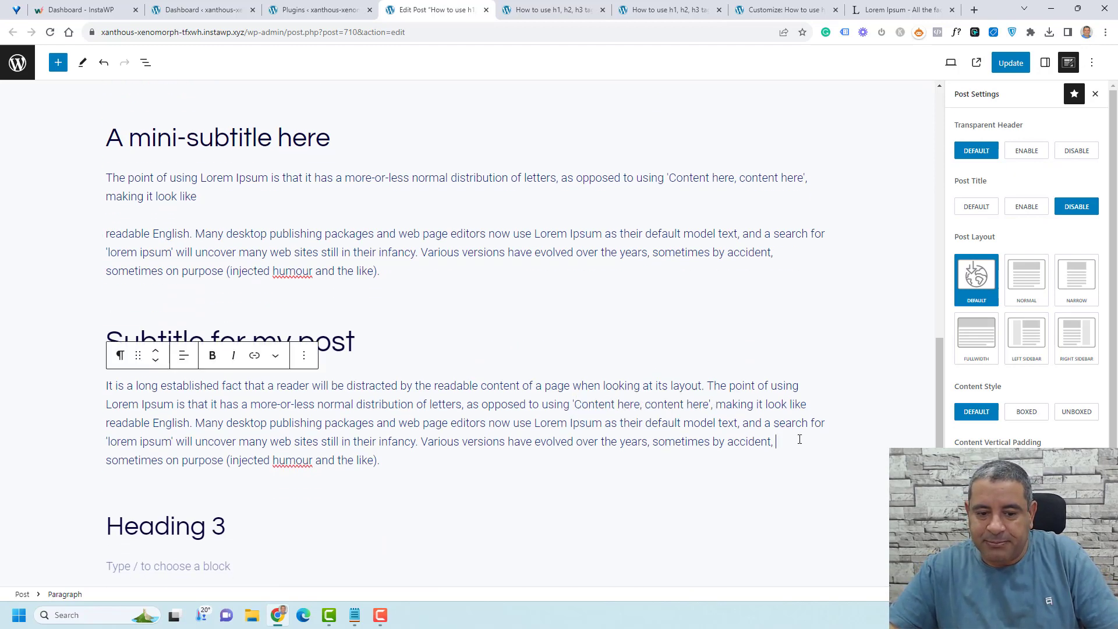
click(826, 423)
key(Return)
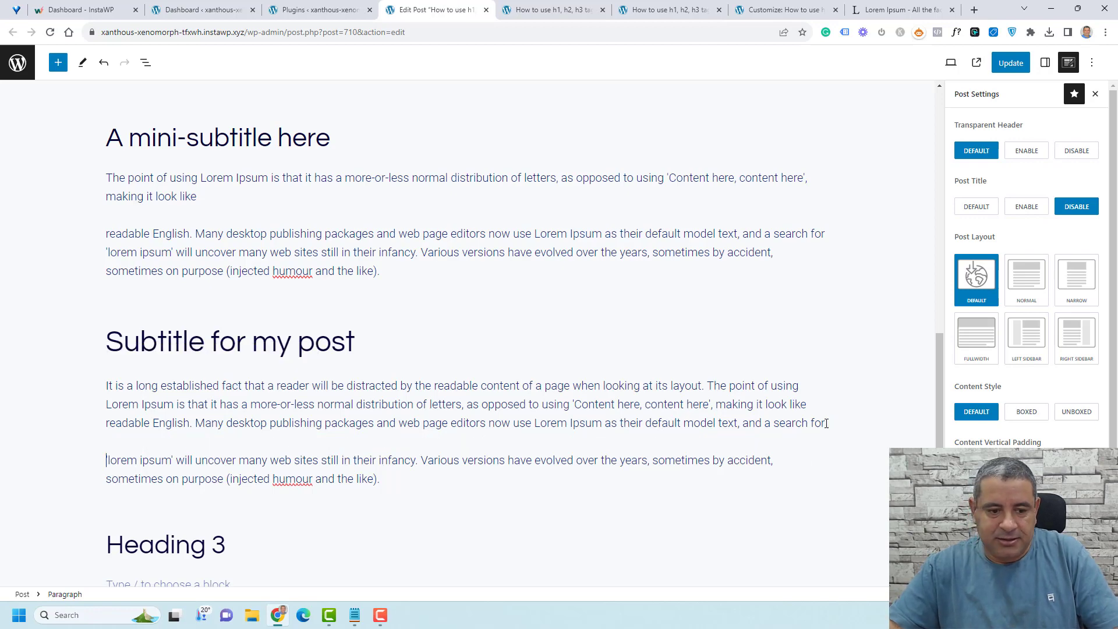
key(ctrl+v)
key(Return)
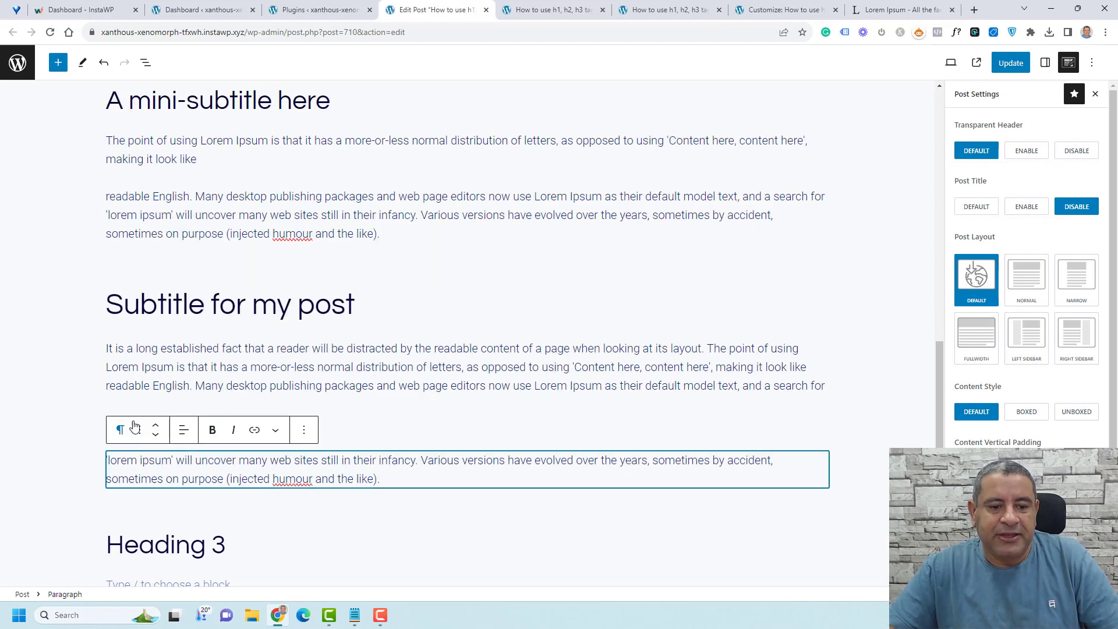
Set the 'Content here, content here',' paragraph's typography size to XL.
click(179, 385)
click(182, 424)
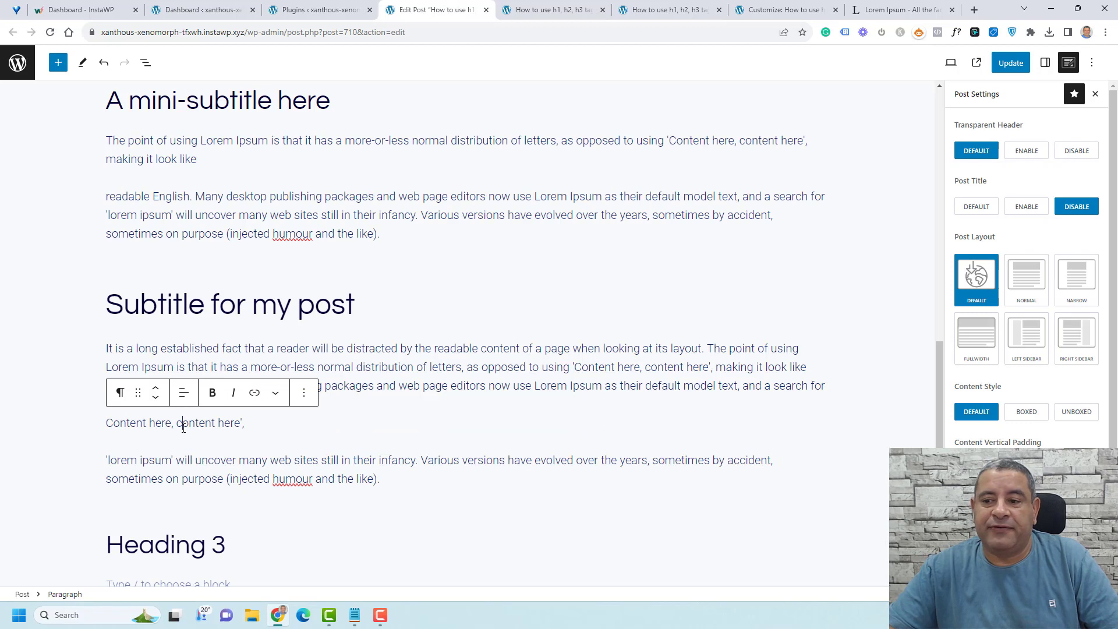
click(1047, 69)
click(1074, 309)
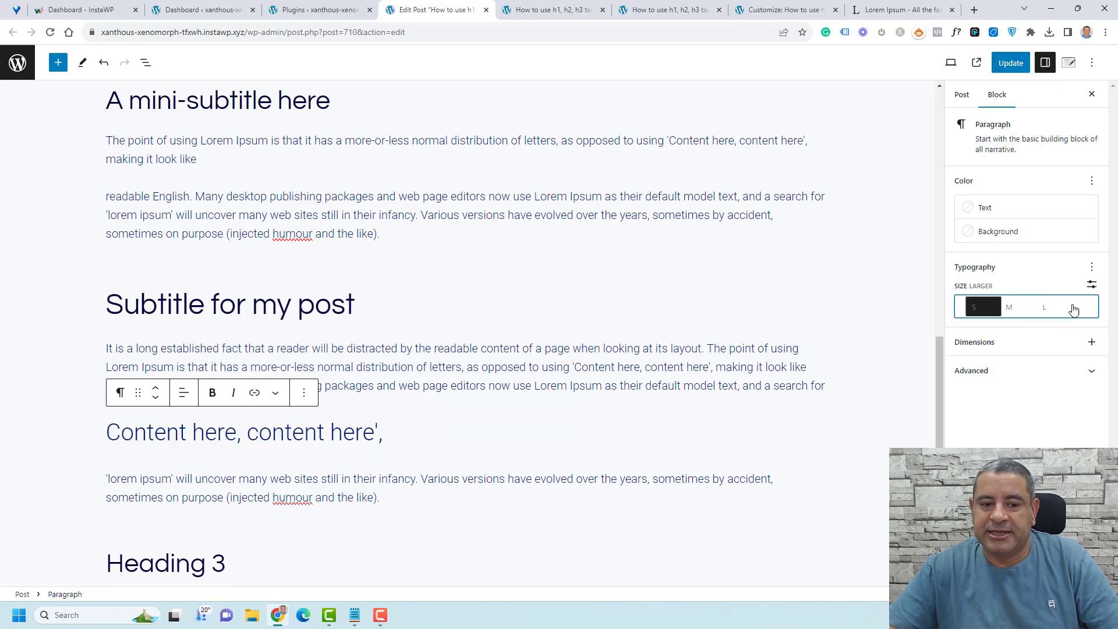
Make the 'Content here, content here',' line bold and reselect the whole line.
triple_click(362, 432)
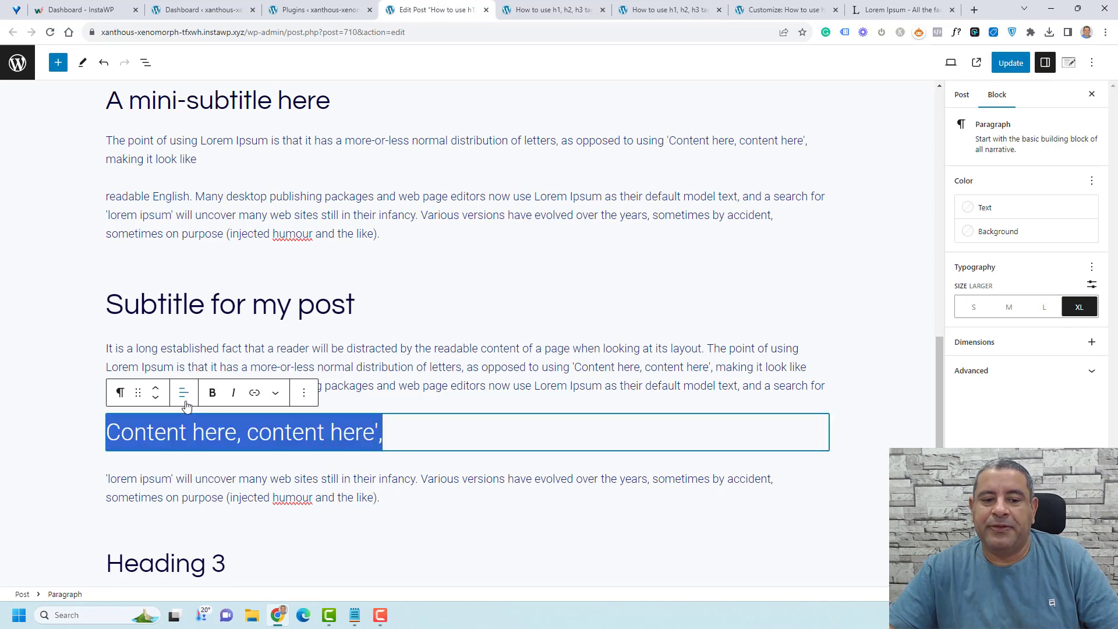
click(212, 393)
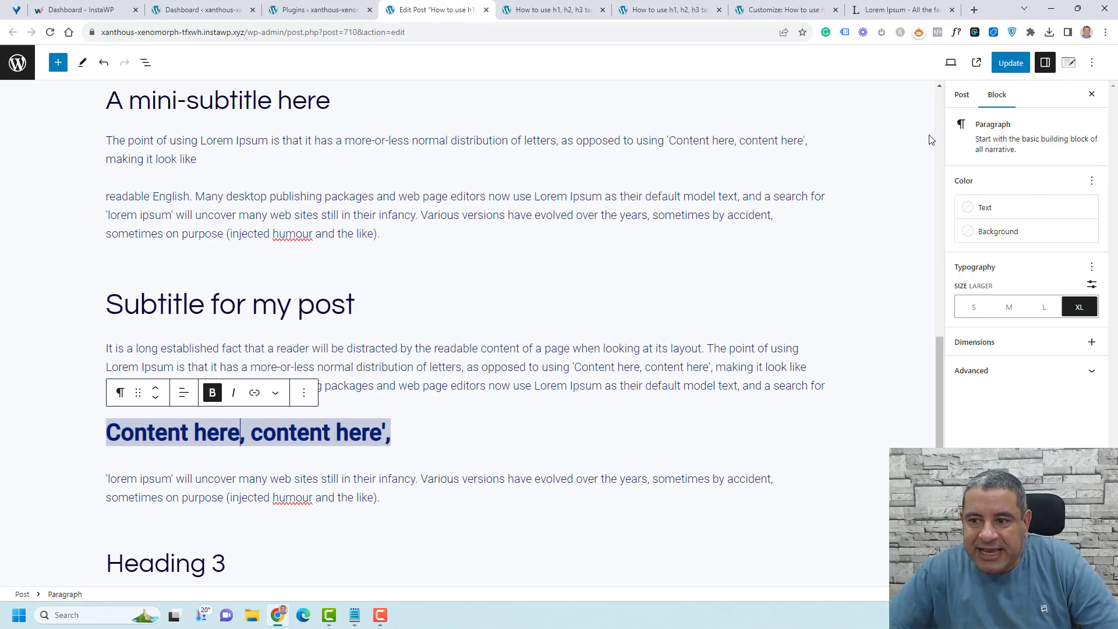
double_click(992, 126)
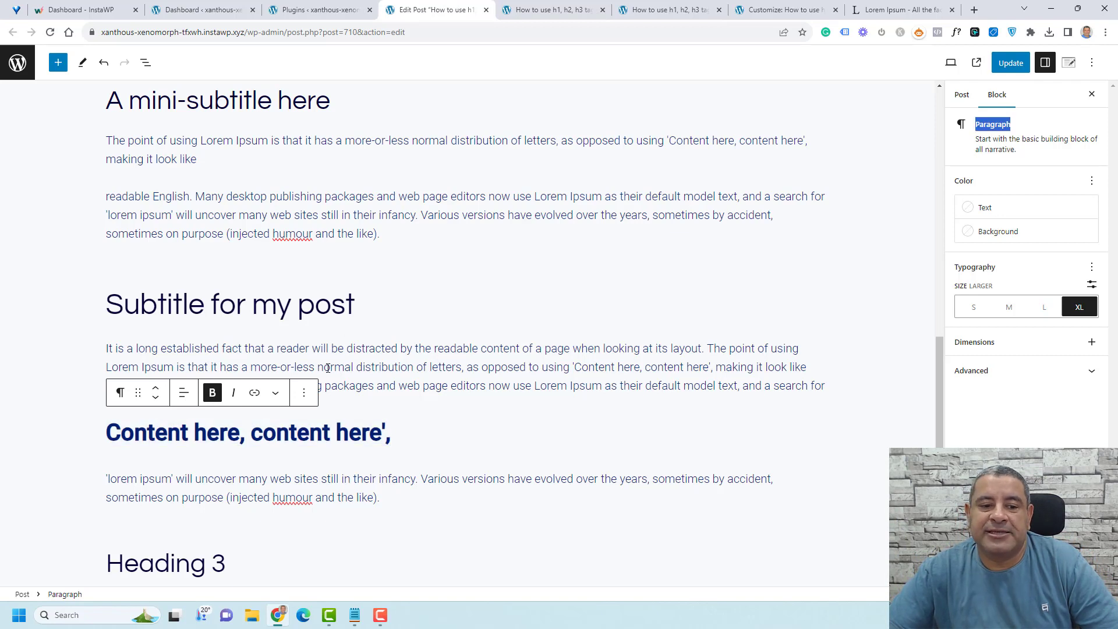
click(993, 126)
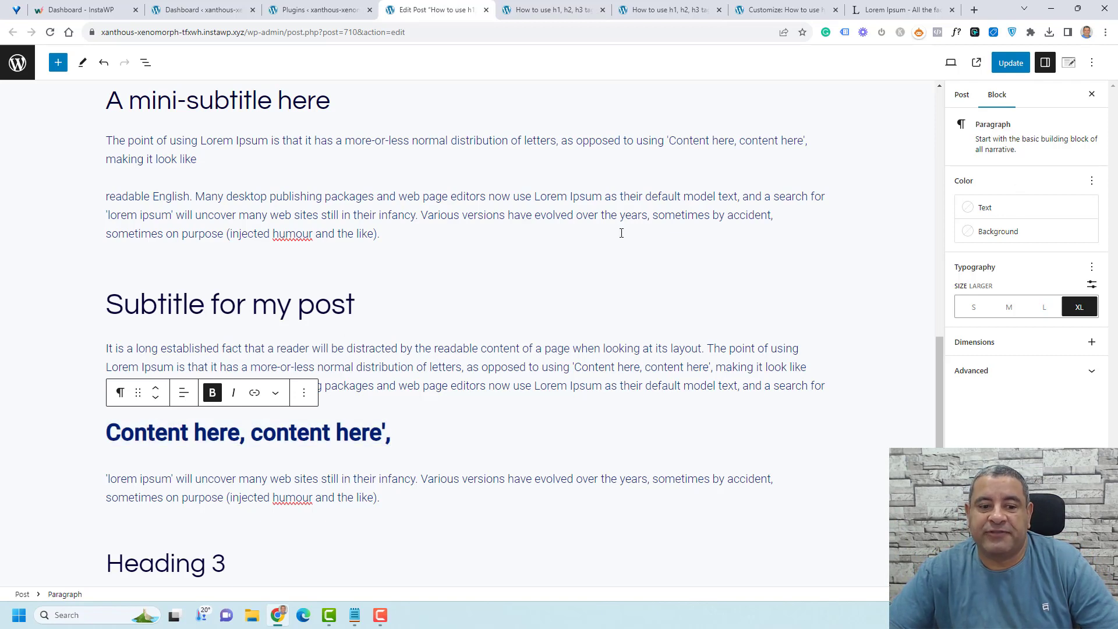
triple_click(289, 432)
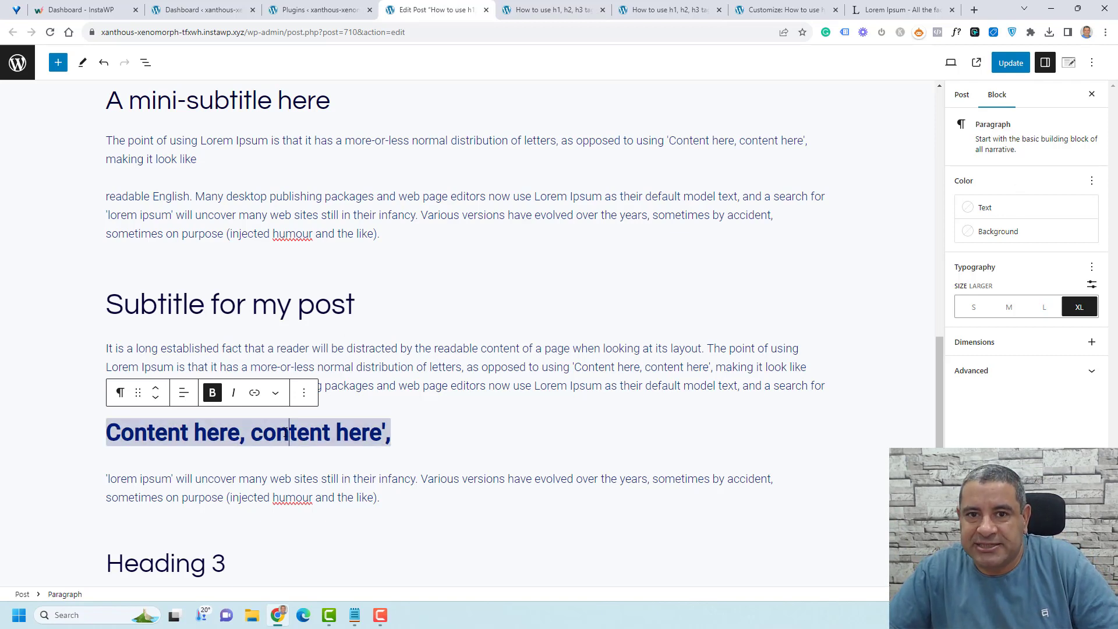
click(122, 393)
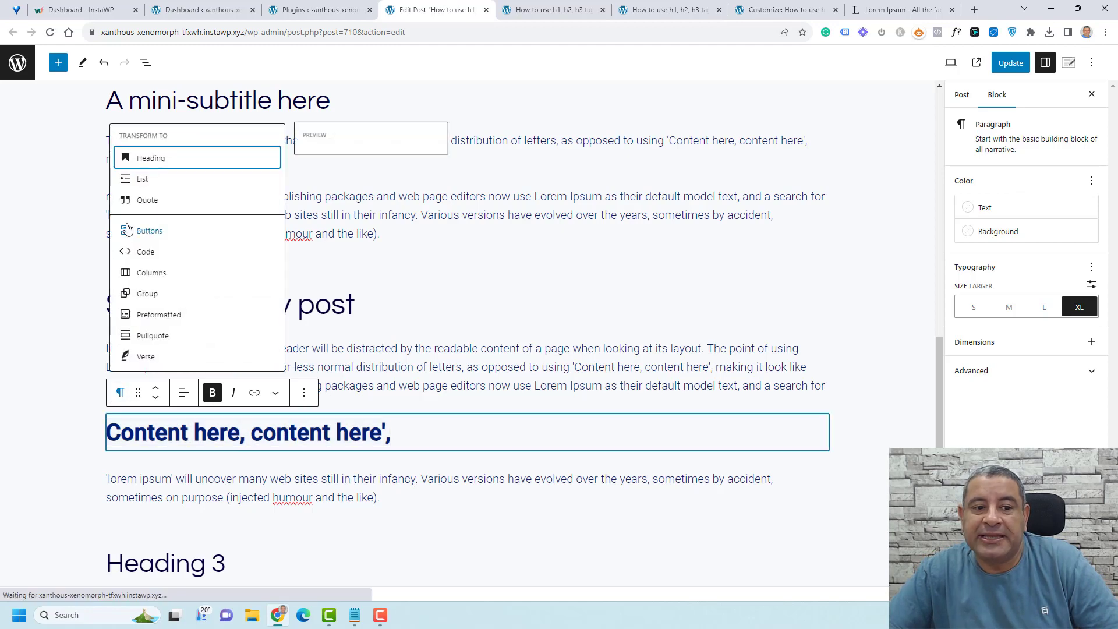
Transform the bold 'Content here, content here',' paragraph into an H2 heading.
click(158, 163)
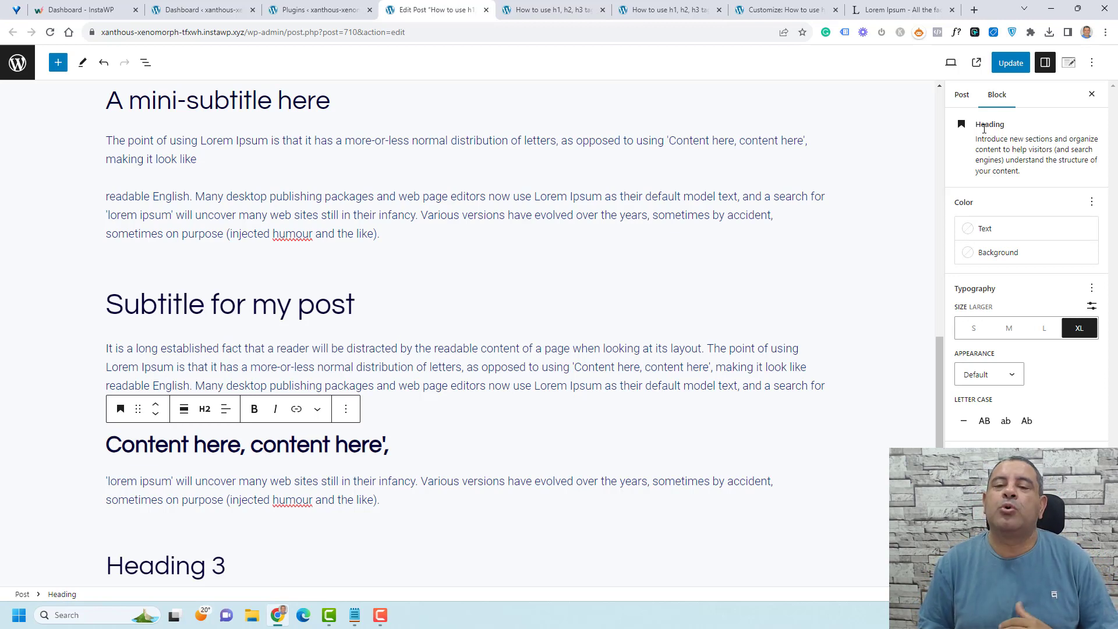
Save the post with its new XL H2 heading.
key(ctrl+s)
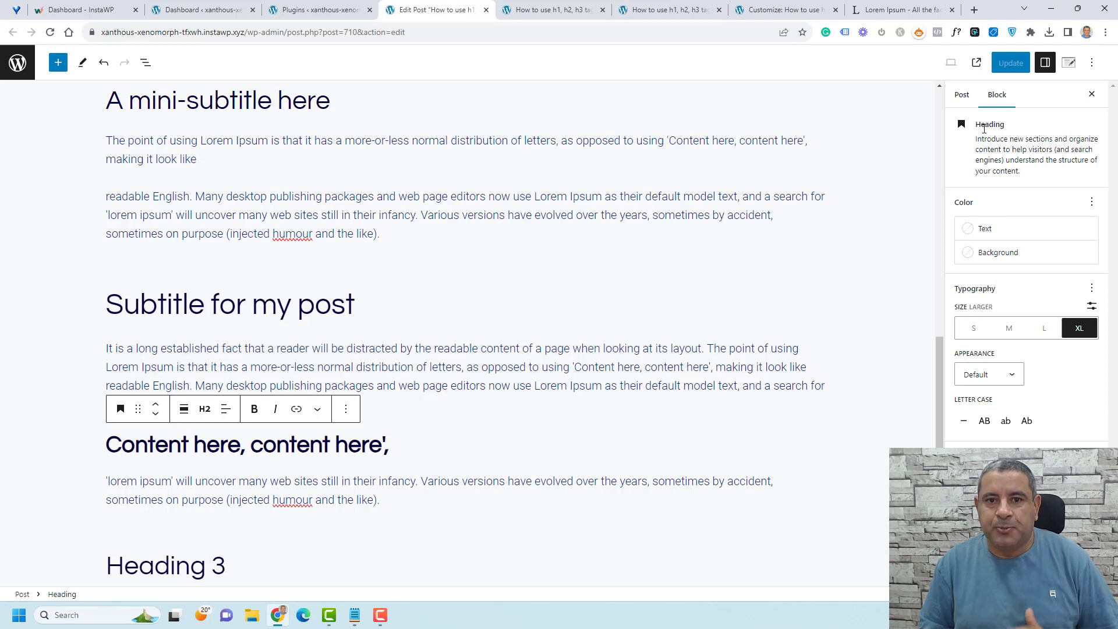